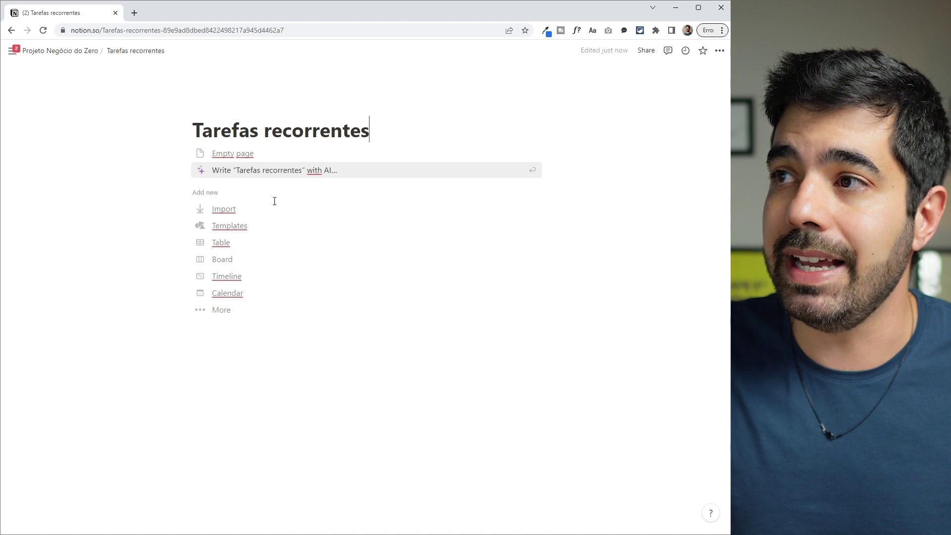
Turn the page into a table with a new database and name its first entry "Exemplo de tarefa".
{"action": "left_click", "coordinate": [233, 312]}
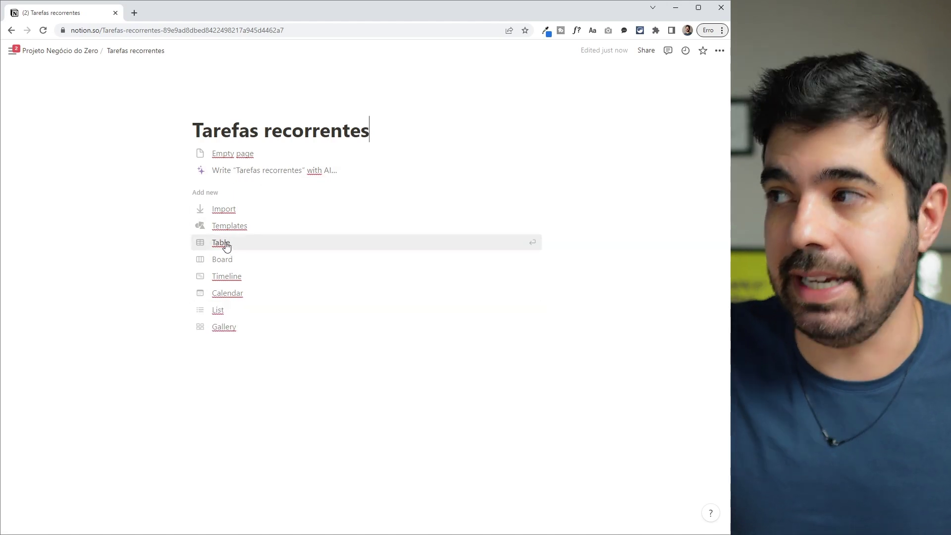
{"action": "left_click", "coordinate": [227, 243]}
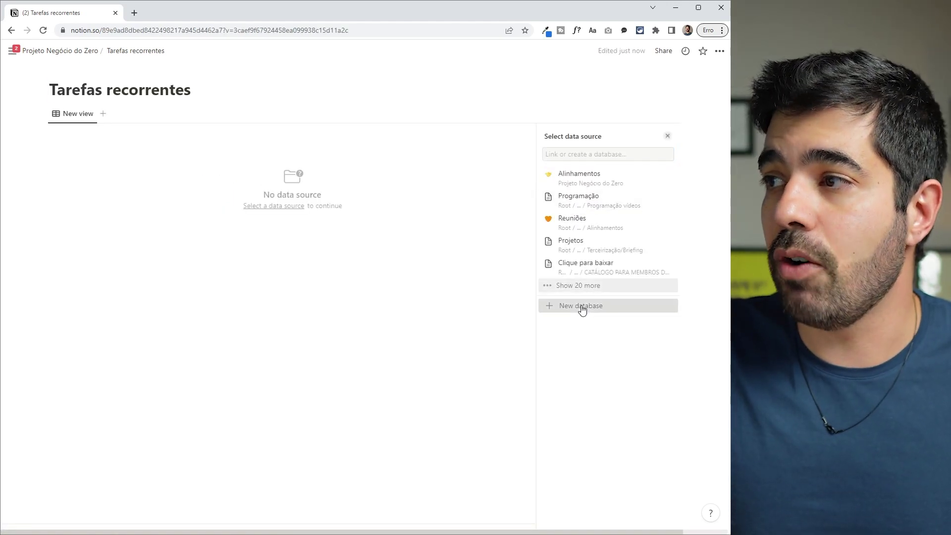
{"action": "left_click", "coordinate": [581, 306]}
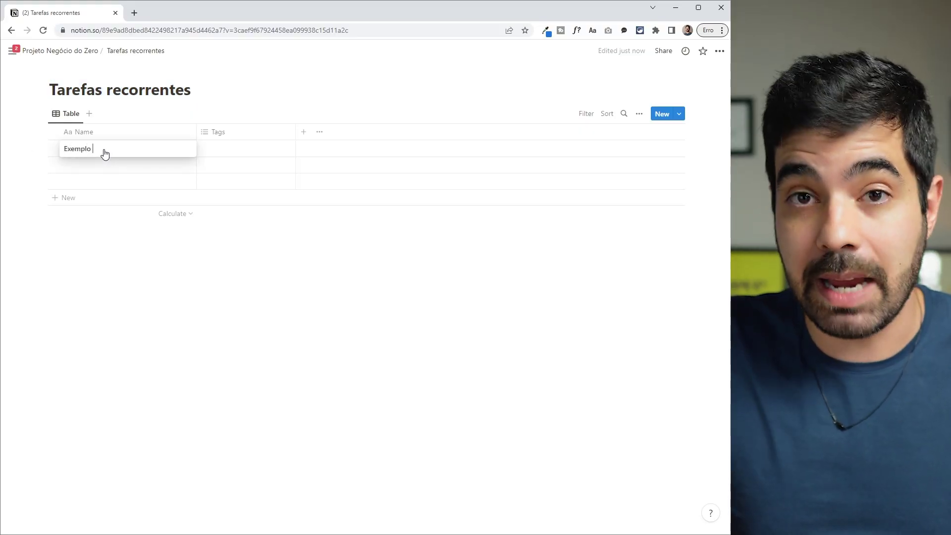
{"action": "type", "text": "fa"}
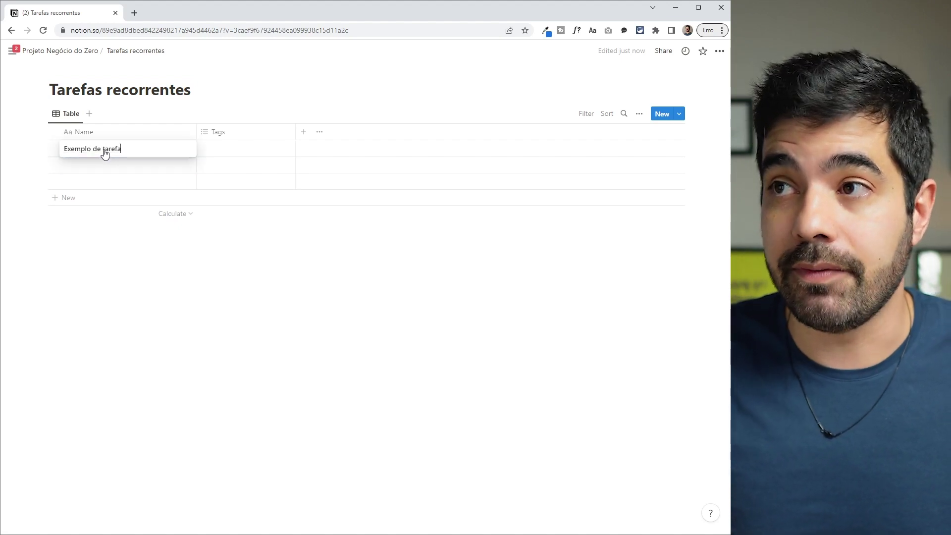
{"action": "key", "text": "Return"}
Create a new template from the "Exemplo de tarefa" page and title it "Atendimento ao cliente".
{"action": "left_click", "coordinate": [181, 149]}
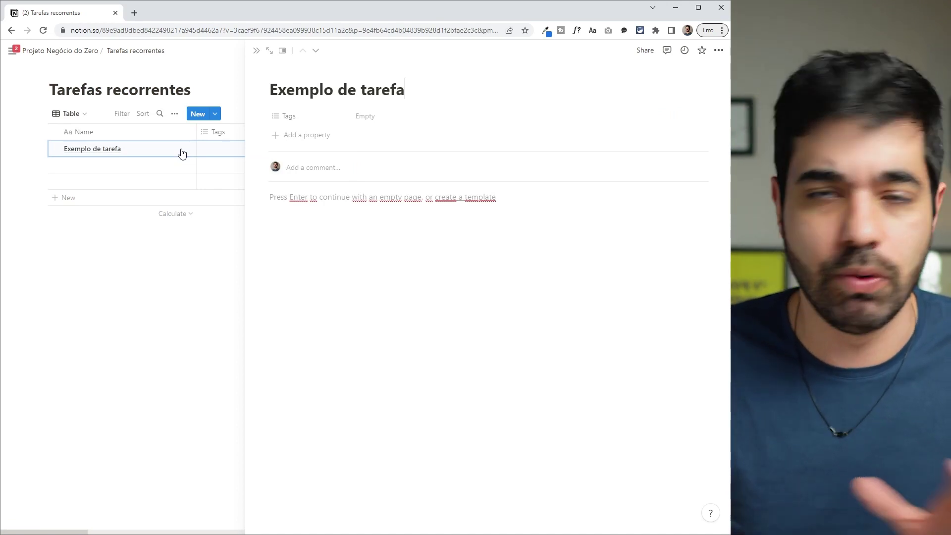
{"action": "left_click", "coordinate": [486, 199]}
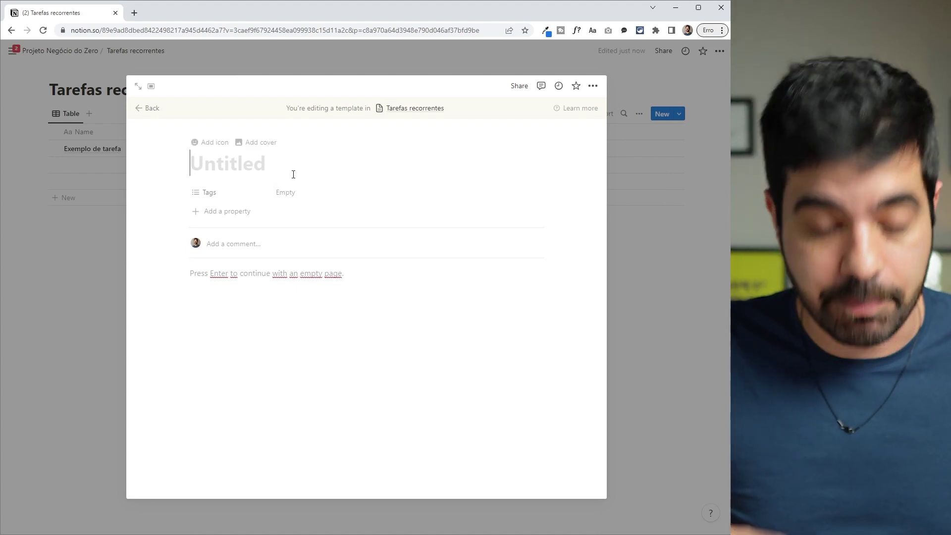
{"action": "type", "text": "Atendimento ao cliente"}
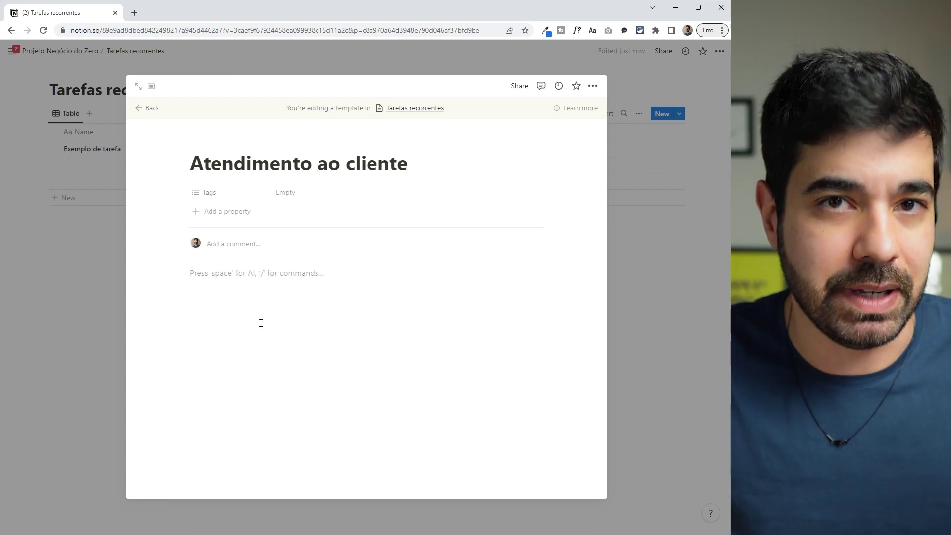
Add the heading "Responder caixas de entrada" with a to-do list of Instagram, Facebook, Whatsapp, E-mail and Webchat.
{"action": "type", "text": "## Res"}
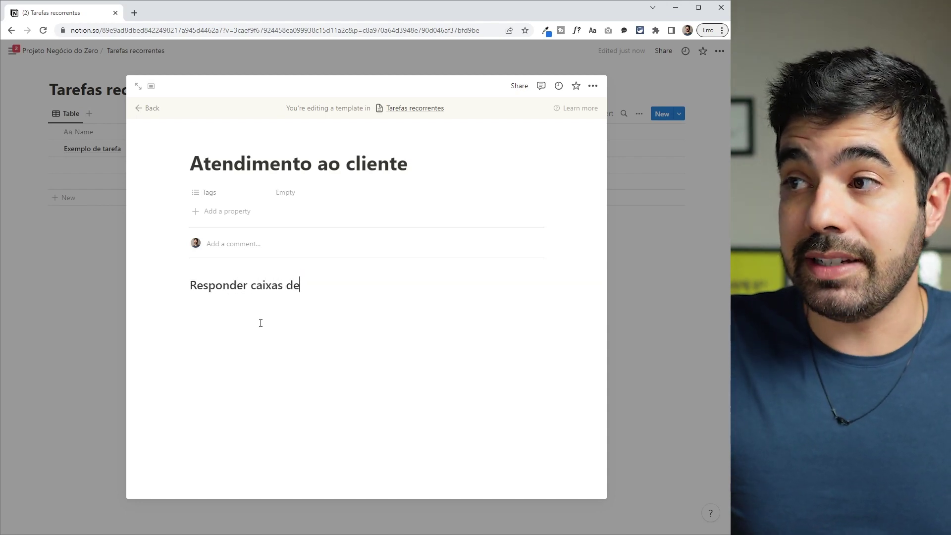
{"action": "type", "text": "/todo"}
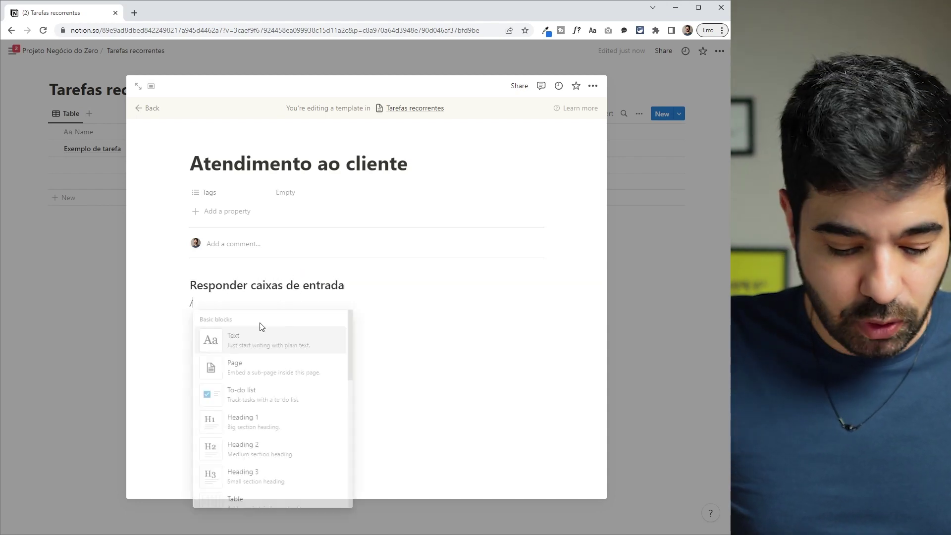
{"action": "key", "text": "Return"}
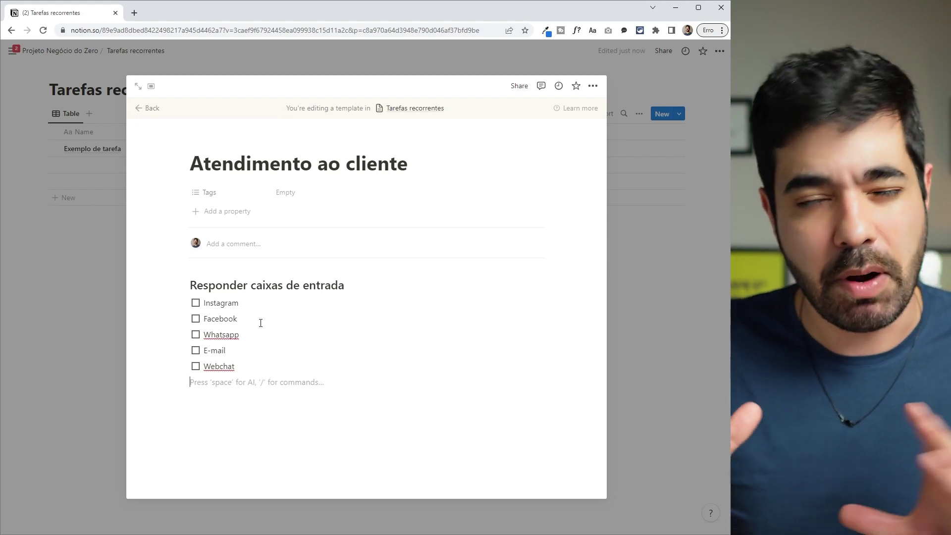
Insert a divider below the to-do list, followed by the heading "Respostas aos depoimentos da loja".
{"action": "type", "text": "/div"}
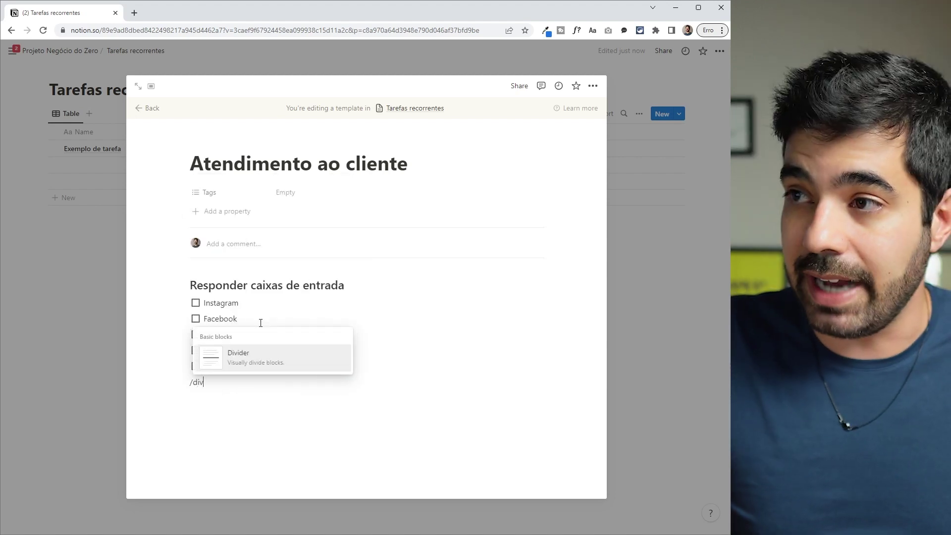
{"action": "key", "text": "Return"}
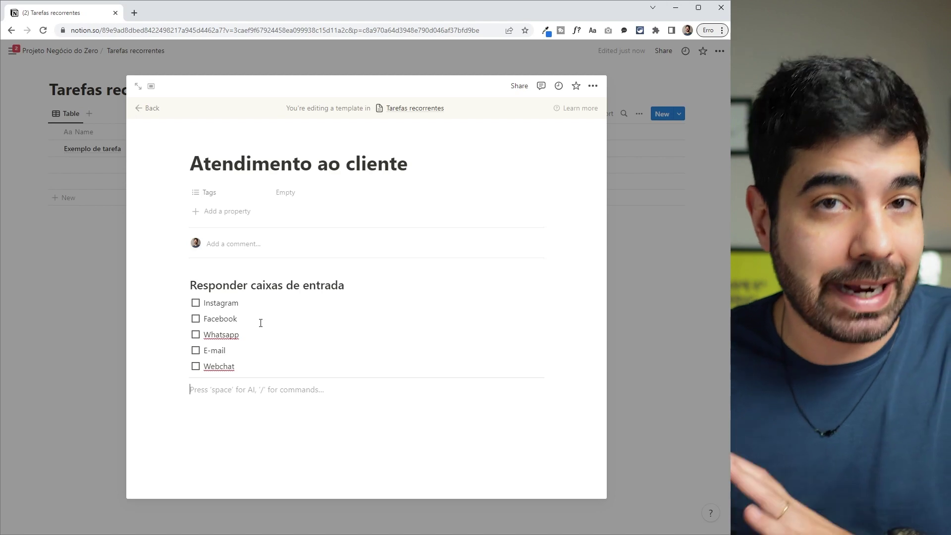
{"action": "type", "text": "## "}
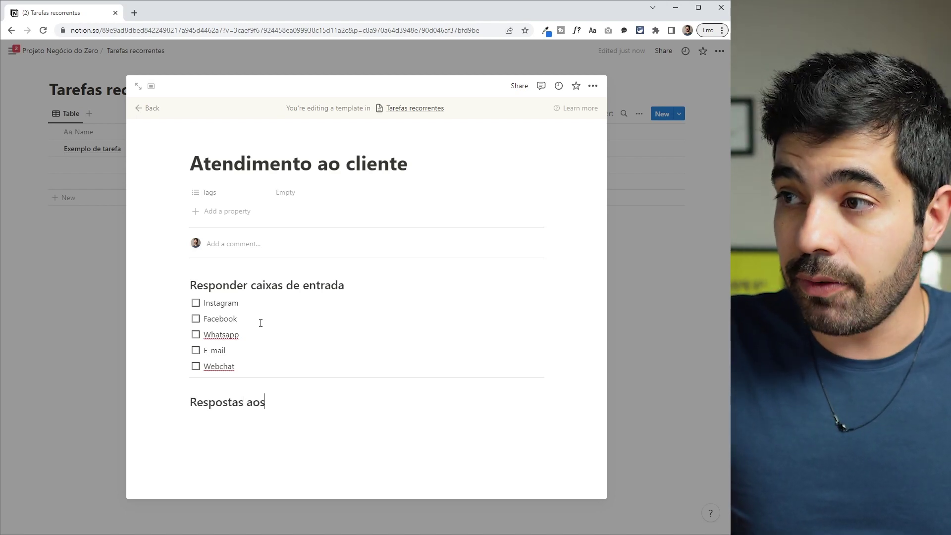
{"action": "type", "text": "Respostas aos depoimentos da loj"}
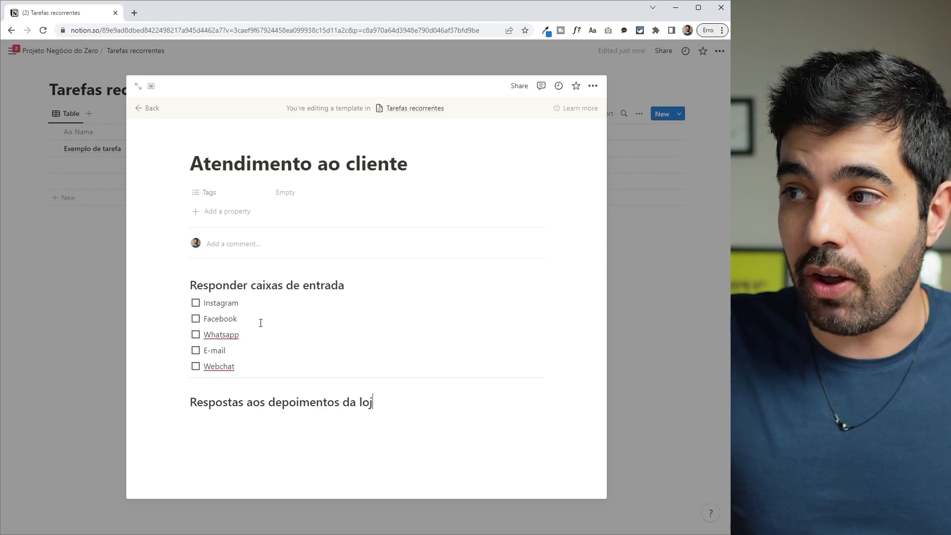
{"action": "type", "text": "a"}
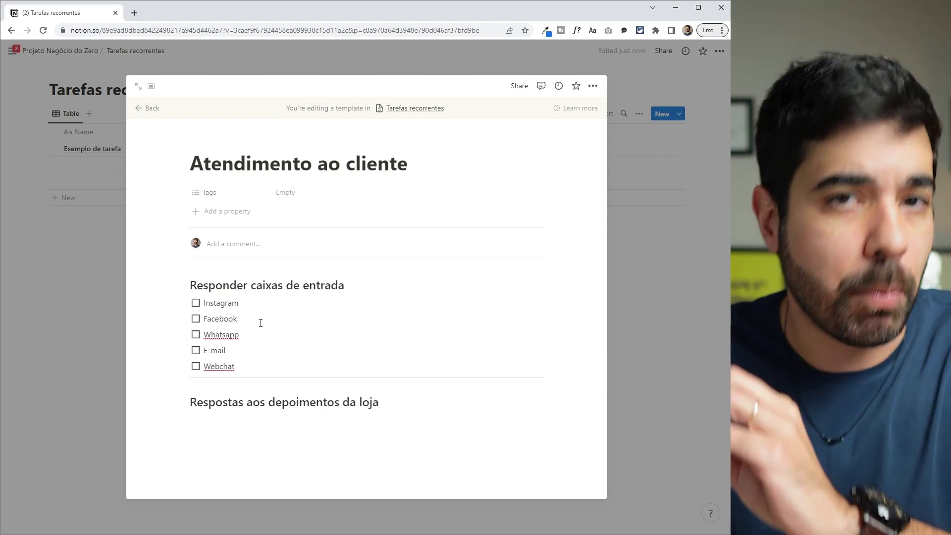
Add to-dos under the second heading: "Resposta de agradecimento", "Resposta com quebra de objeção" and "Verificar as perguntas da loja".
{"action": "key", "text": "Return"}
{"action": "type", "text": "/to"}
{"action": "key", "text": "Return"}
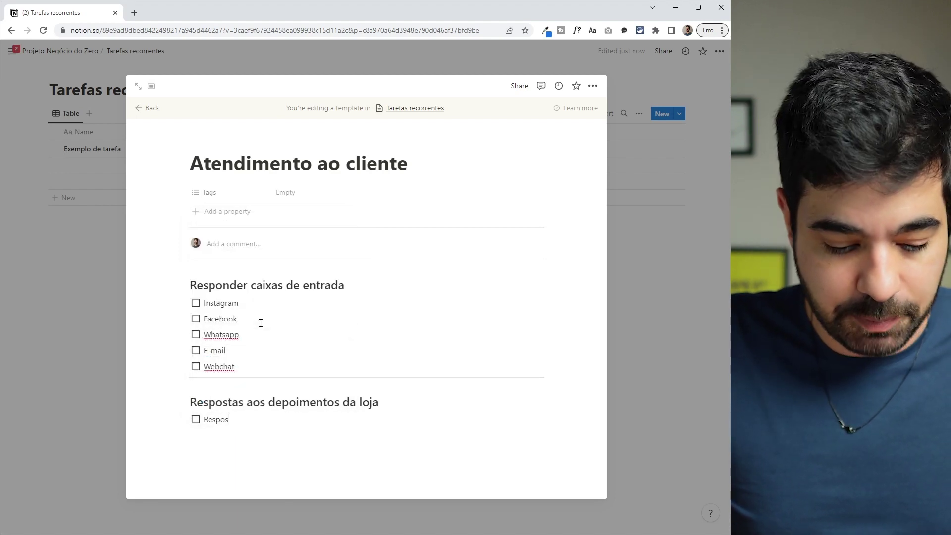
{"action": "type", "text": "Resposta de agradecimento"}
{"action": "key", "text": "Return"}
{"action": "type", "text": "Resposta com quebra de objeção"}
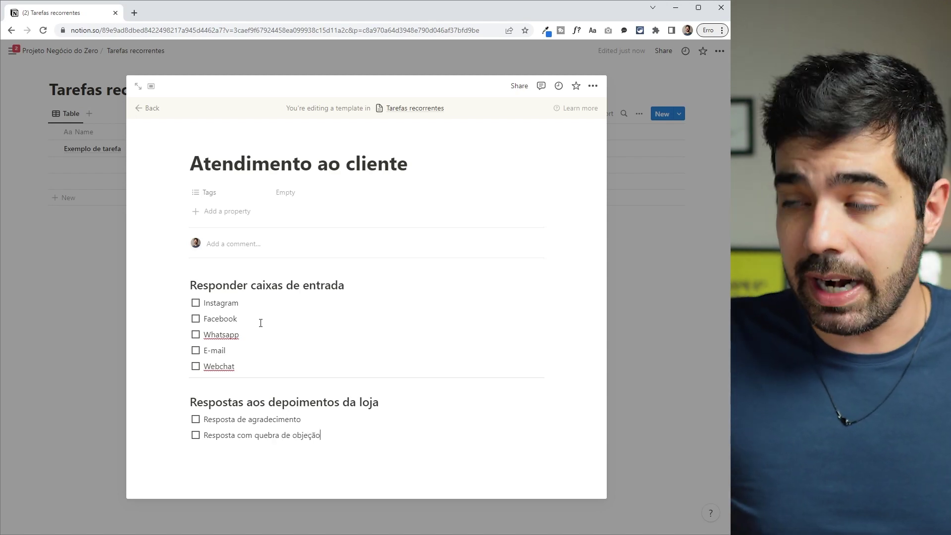
{"action": "key", "text": "Return"}
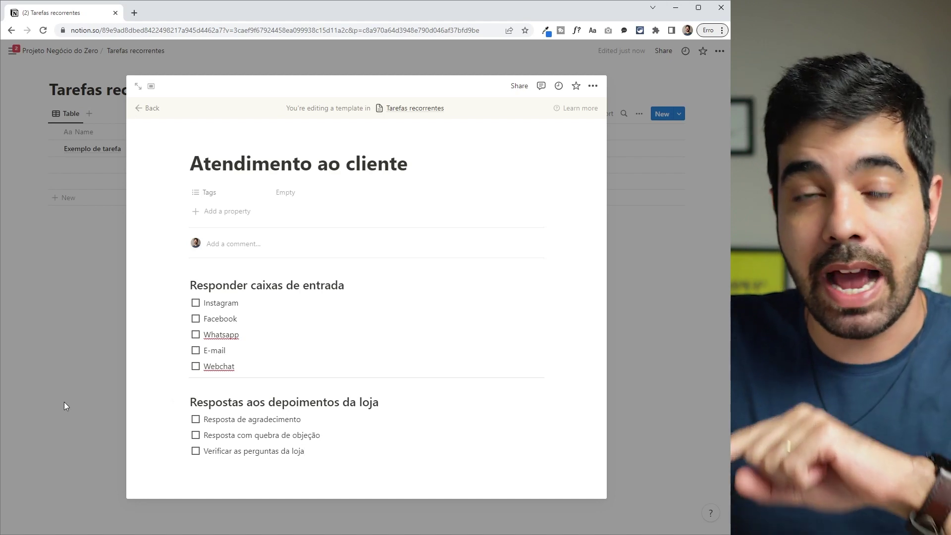
Close the template editor and apply the "Atendimento ao cliente" template to the "Exemplo de tarefa" entry.
{"action": "left_click", "coordinate": [64, 402]}
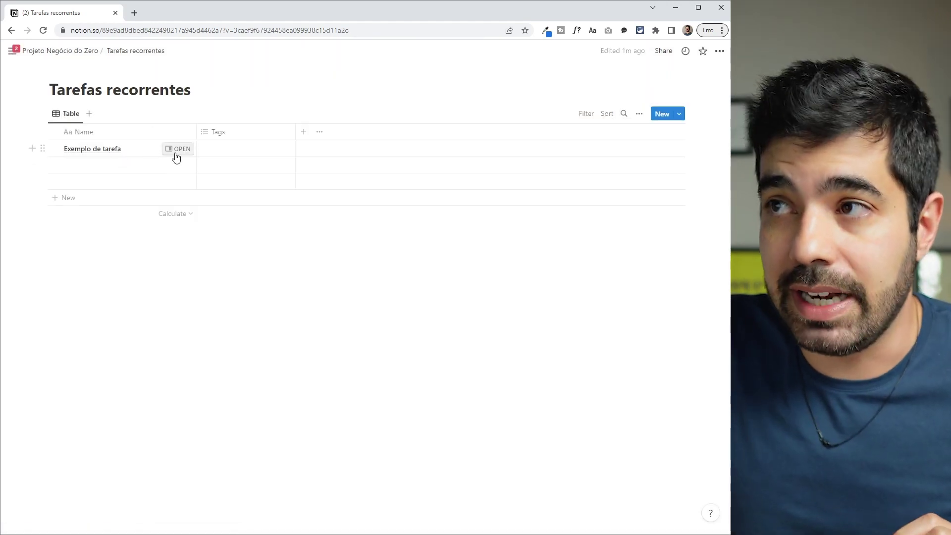
{"action": "left_click", "coordinate": [175, 154]}
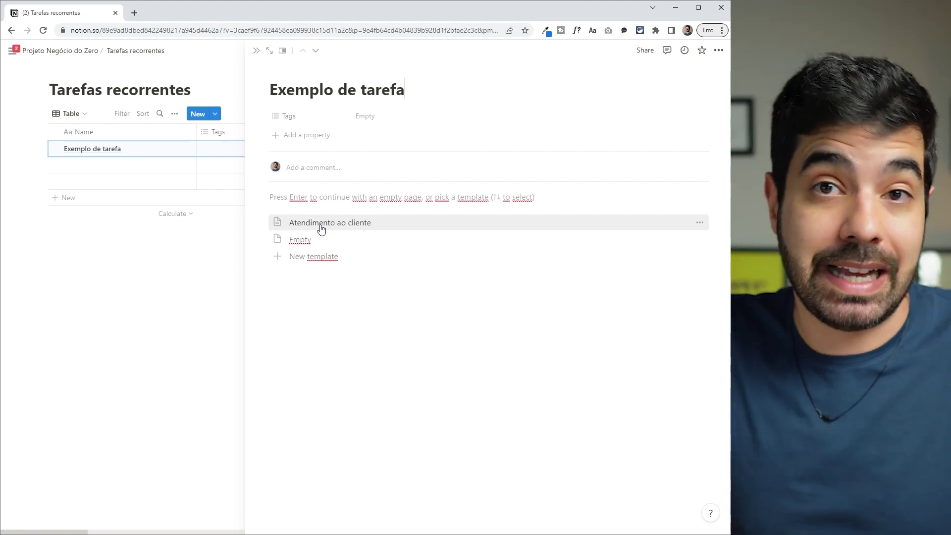
{"action": "left_click", "coordinate": [321, 225]}
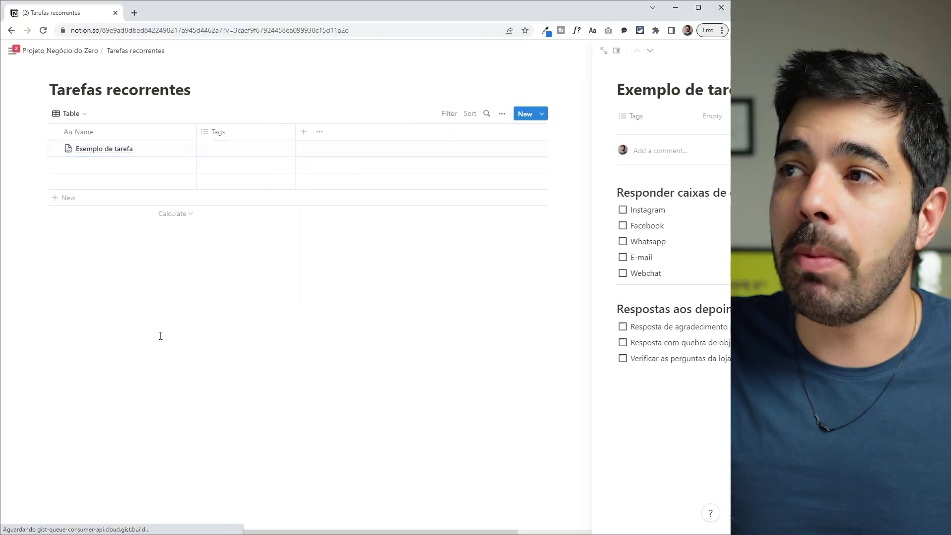
{"action": "left_click", "coordinate": [160, 336]}
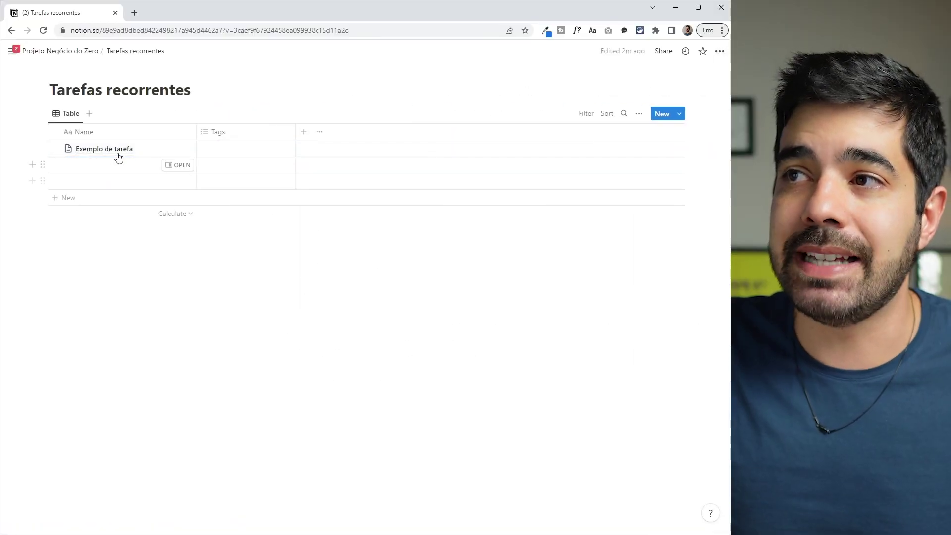
Name the second table entry "Exemplo de tarefa recorrente" and open its page.
{"action": "left_click", "coordinate": [93, 171]}
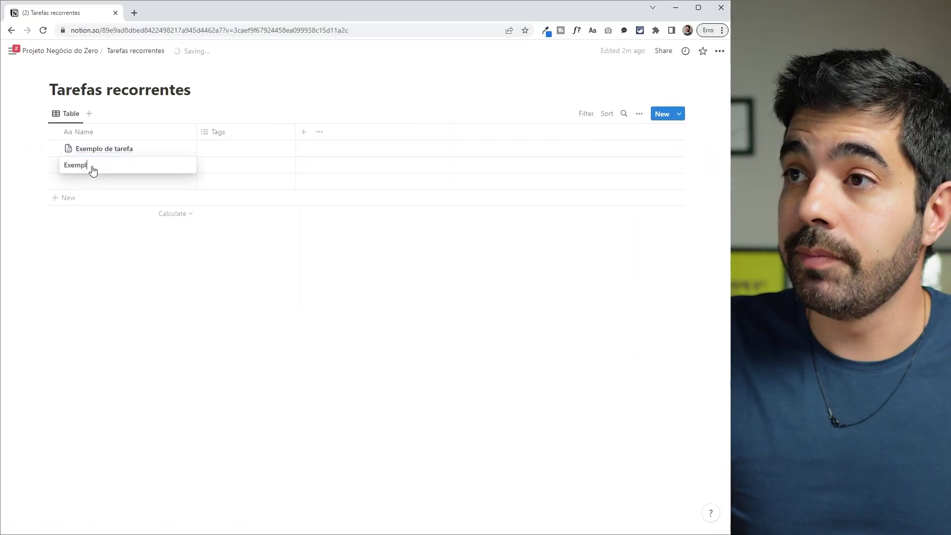
{"action": "type", "text": "Exemplo de tarefa recorrente"}
{"action": "key", "text": "Return"}
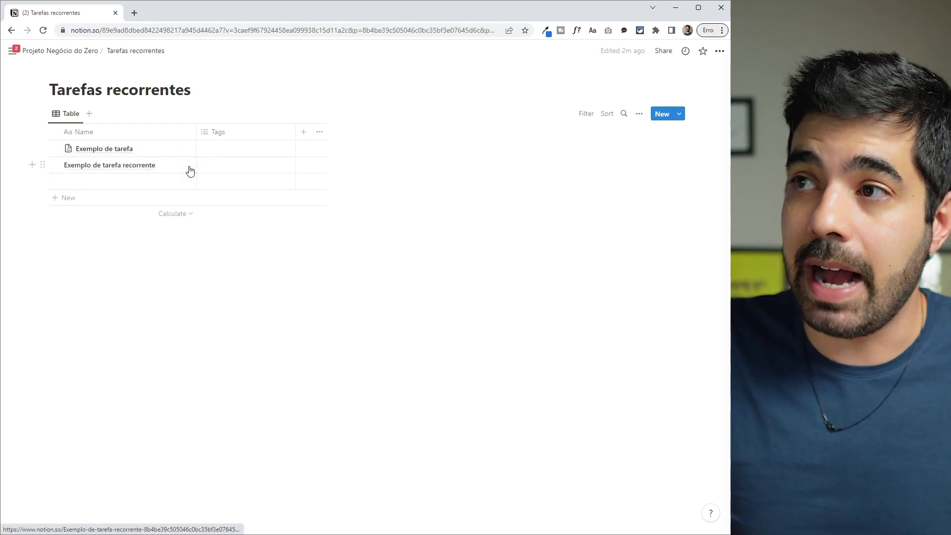
{"action": "left_click", "coordinate": [186, 167]}
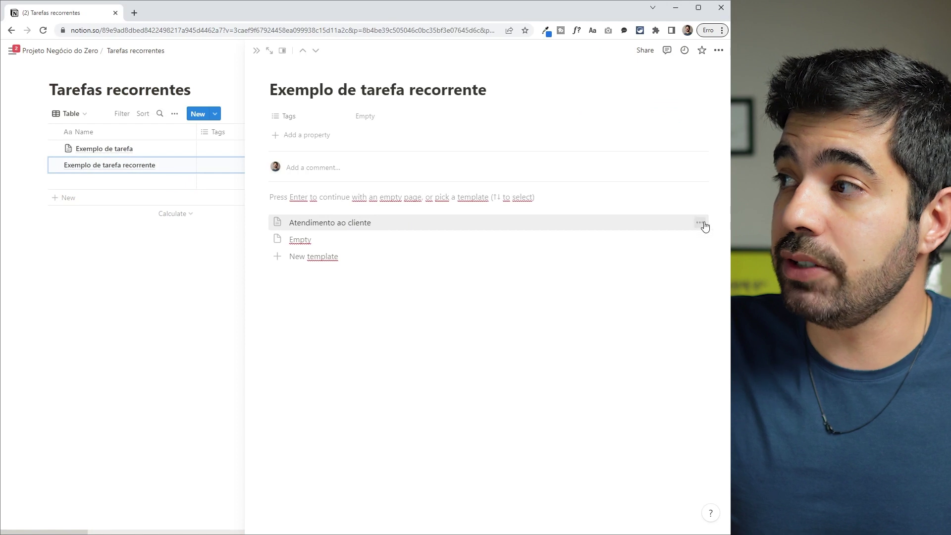
Examine the daily, weekly and monthly repeat settings of the "Atendimento ao cliente" template without saving.
{"action": "left_click", "coordinate": [700, 223]}
{"action": "left_click", "coordinate": [614, 204]}
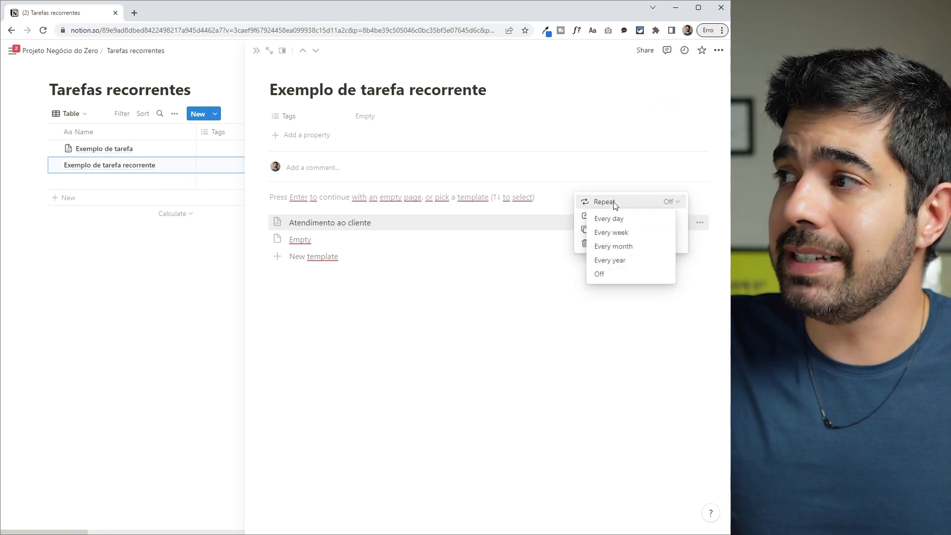
{"action": "left_click", "coordinate": [619, 218]}
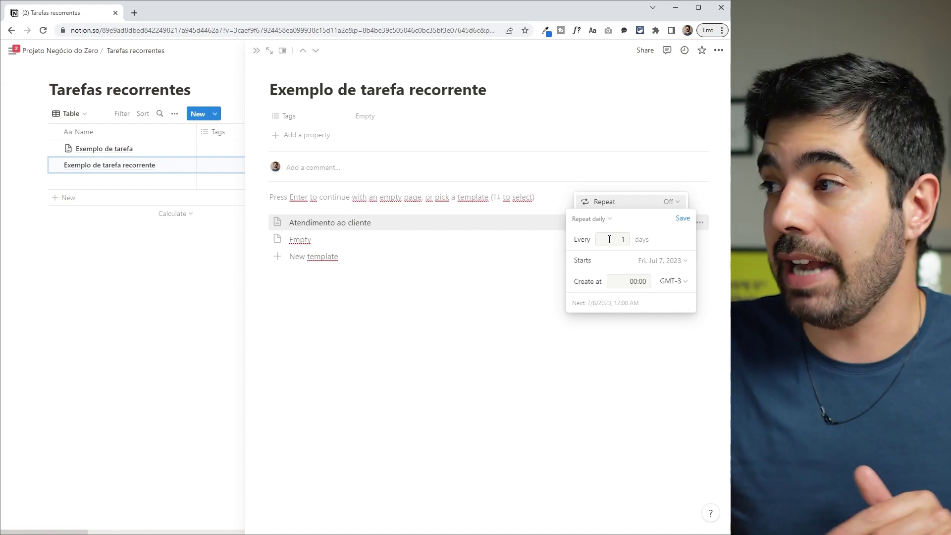
{"action": "left_click", "coordinate": [603, 220]}
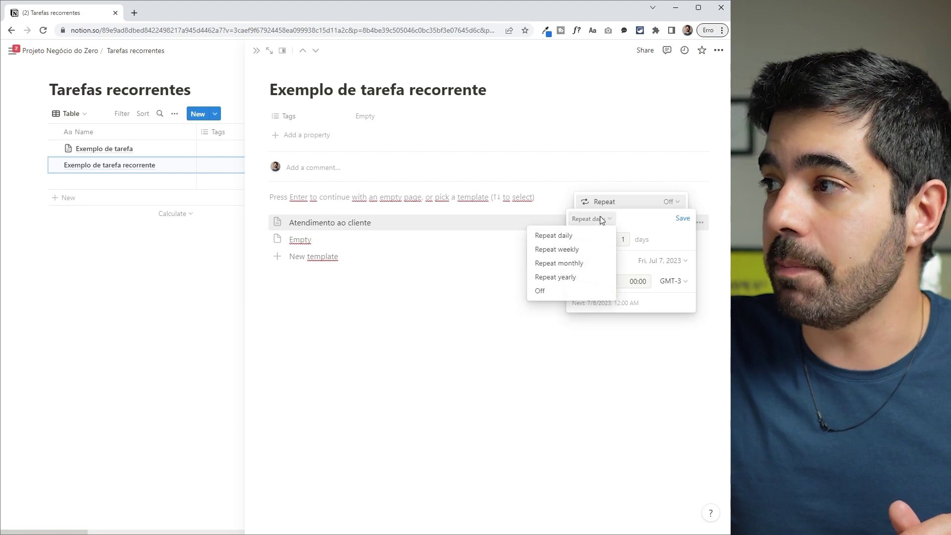
{"action": "left_click", "coordinate": [550, 248]}
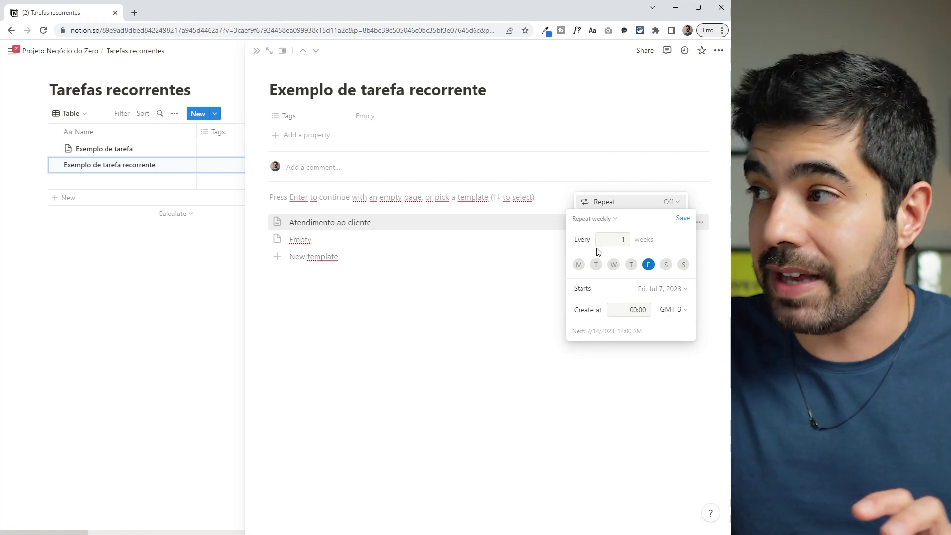
{"action": "left_click", "coordinate": [598, 219]}
{"action": "left_click", "coordinate": [569, 262]}
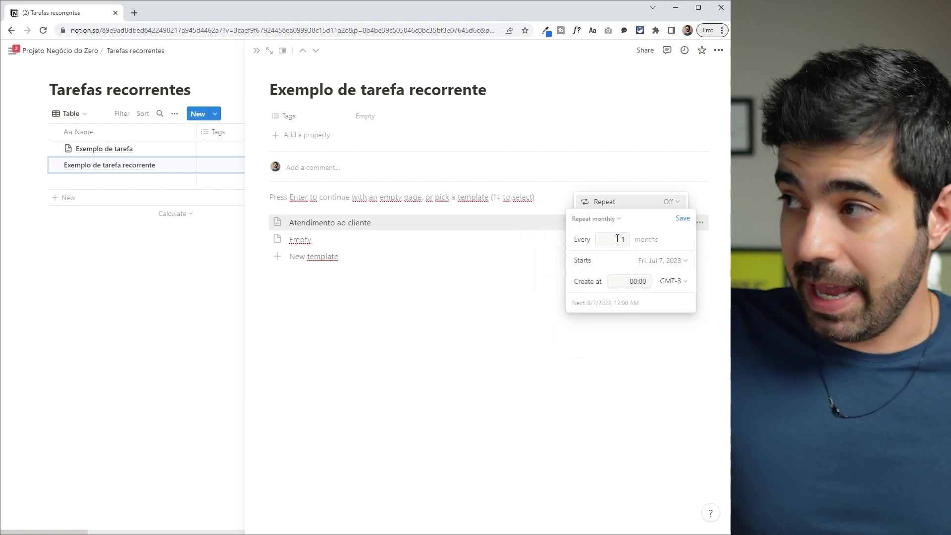
{"action": "left_click", "coordinate": [593, 219]}
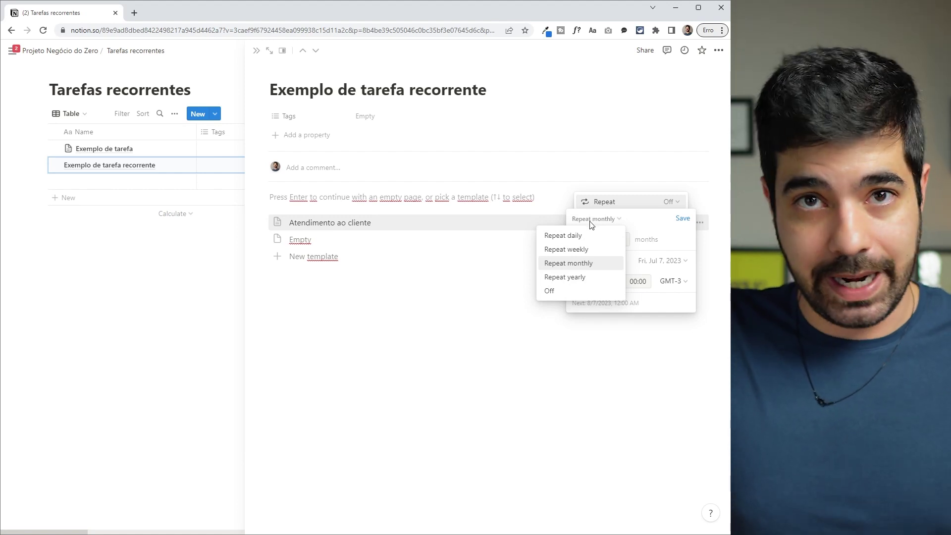
{"action": "left_click", "coordinate": [592, 229]}
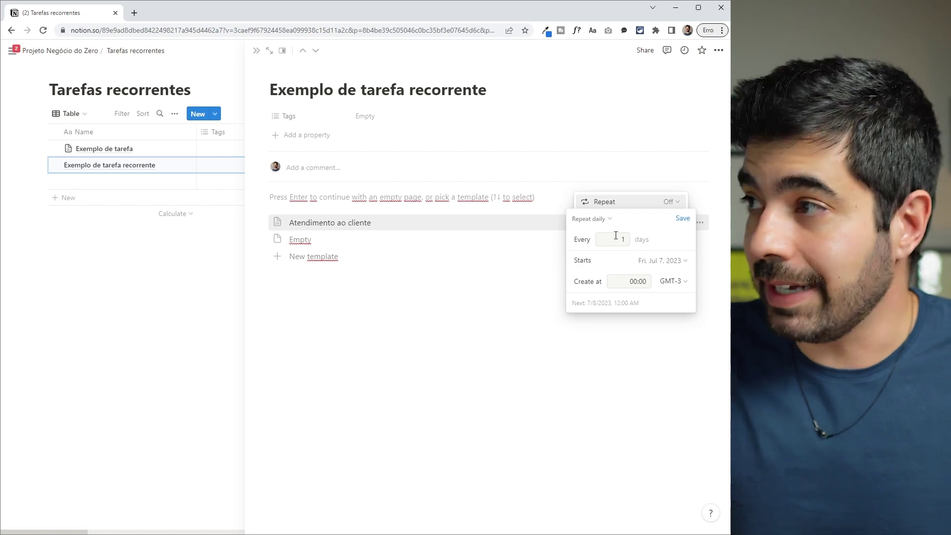
{"action": "left_click", "coordinate": [526, 217]}
Set the "Atendimento ao cliente" template to repeat every 1 day with creation at 18:24, save it, and close the entry page.
{"action": "left_click", "coordinate": [699, 223]}
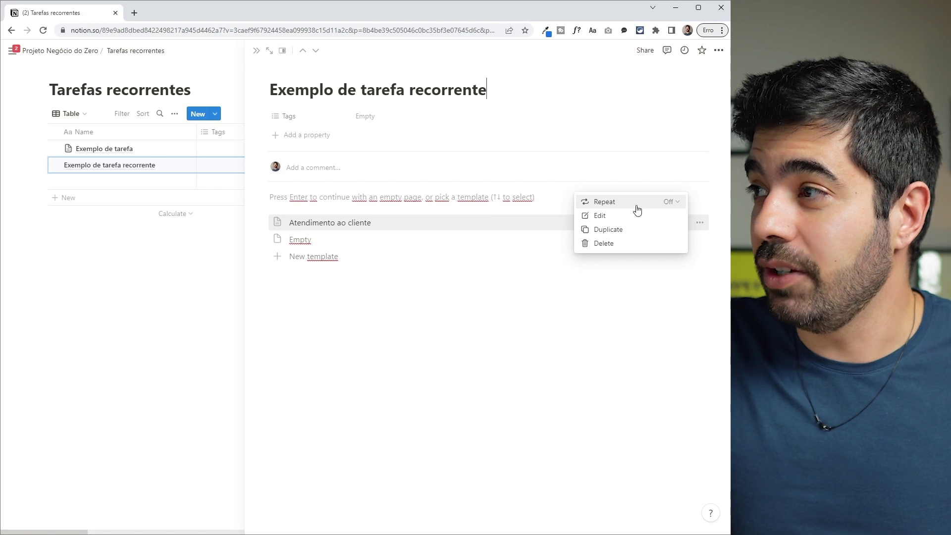
{"action": "left_click", "coordinate": [668, 202]}
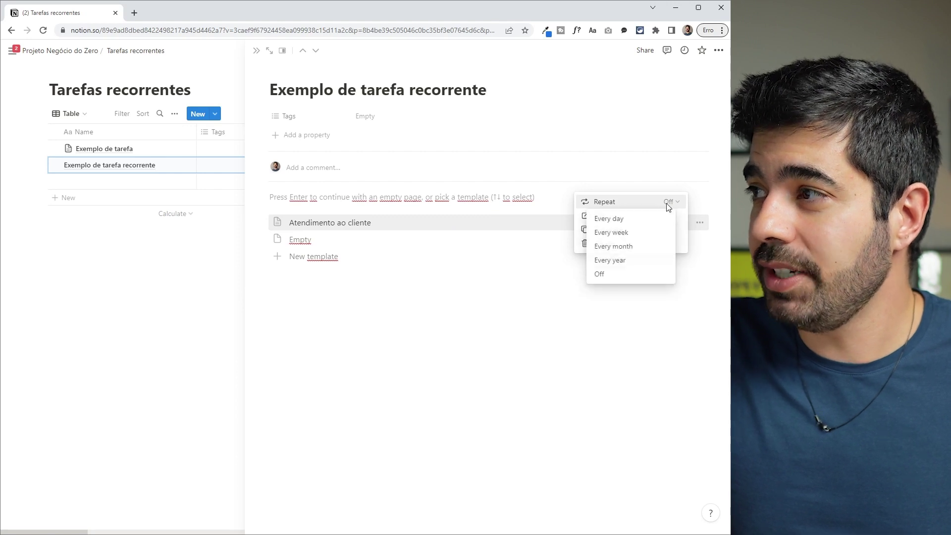
{"action": "left_click", "coordinate": [616, 219]}
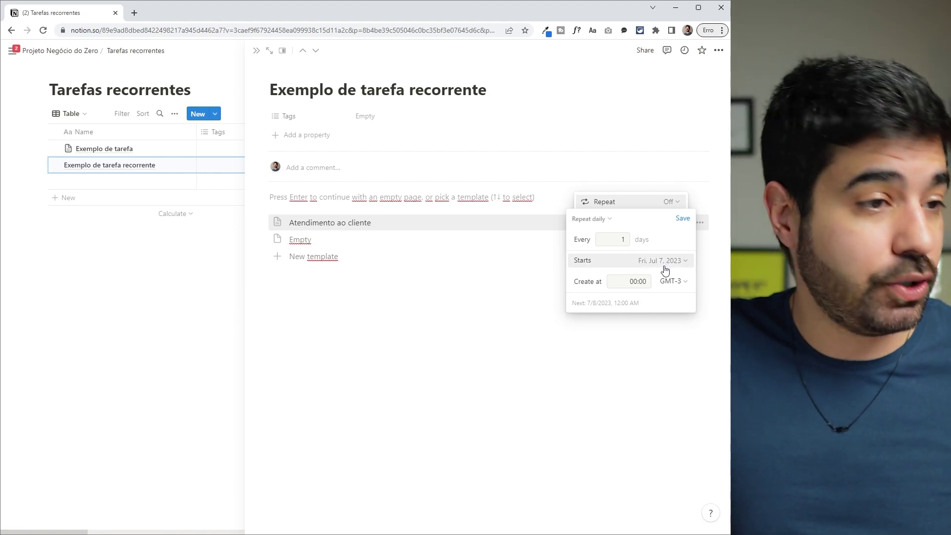
{"action": "left_click", "coordinate": [638, 281]}
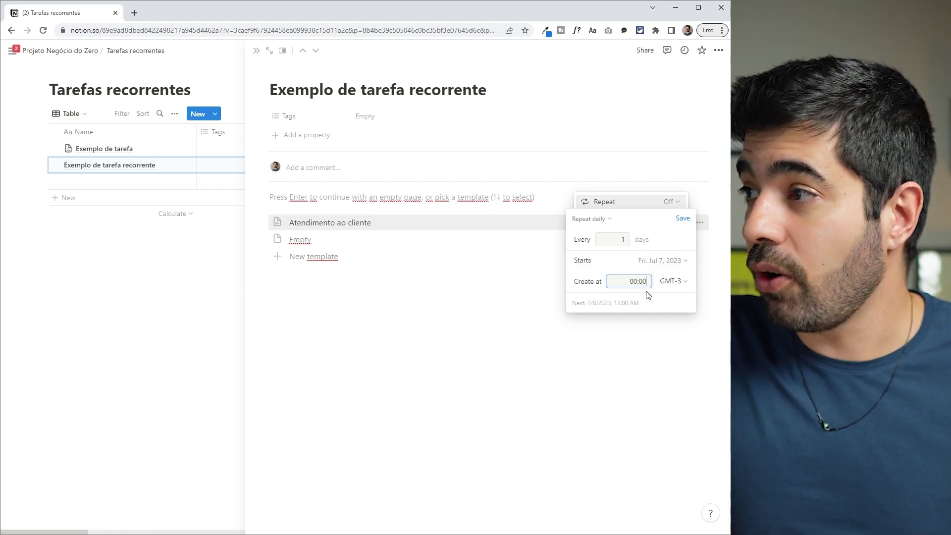
{"action": "key", "text": "BackSpace"}
{"action": "key", "text": "BackSpace"}
{"action": "key", "text": "BackSpace"}
{"action": "key", "text": "BackSpace"}
{"action": "key", "text": "BackSpace"}
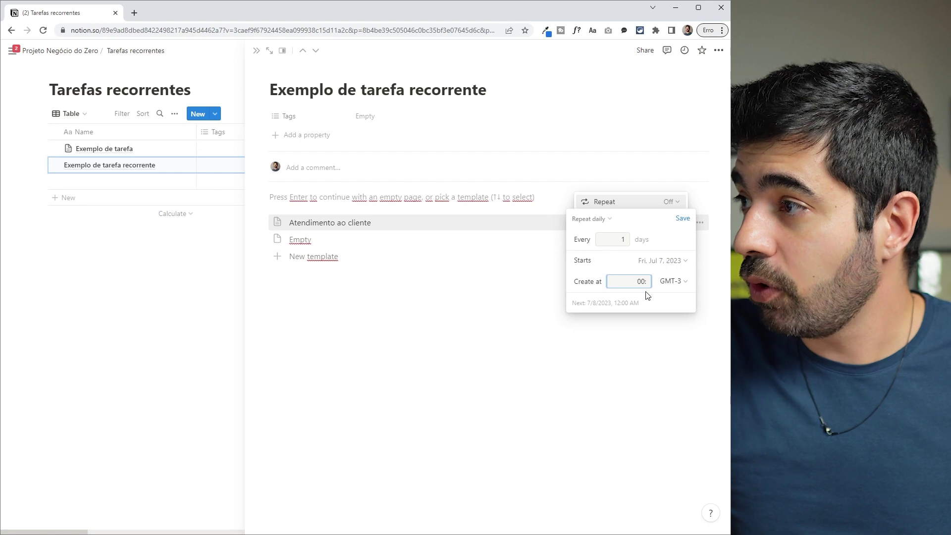
{"action": "type", "text": "18"}
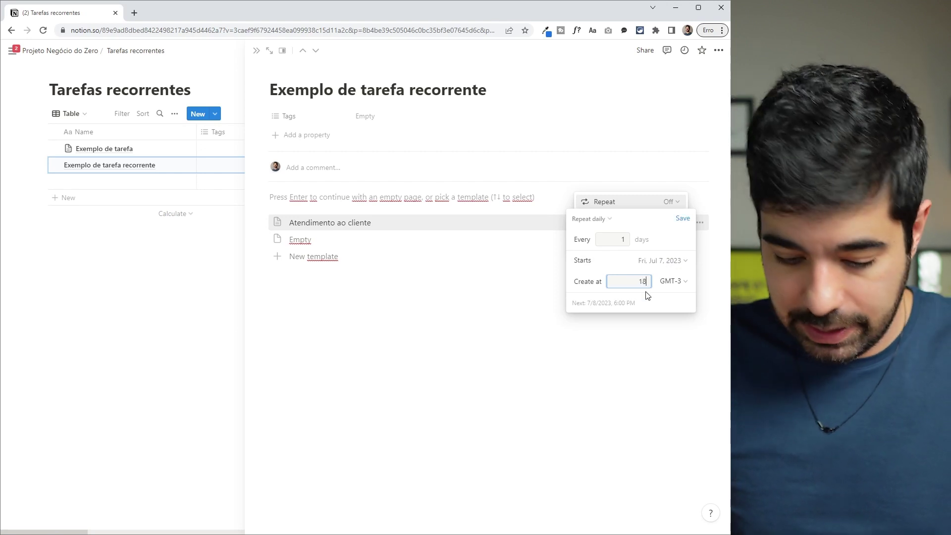
{"action": "type", "text": ":24"}
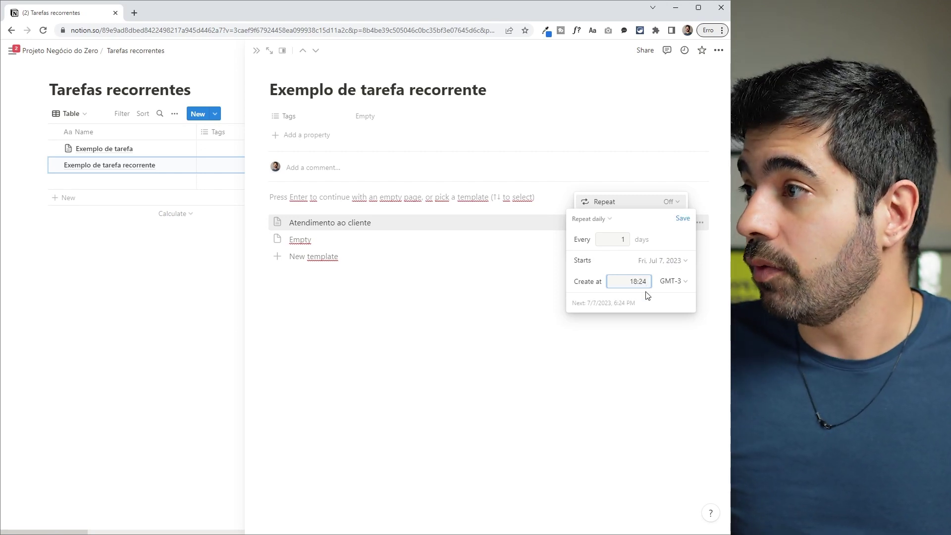
{"action": "left_click", "coordinate": [683, 218]}
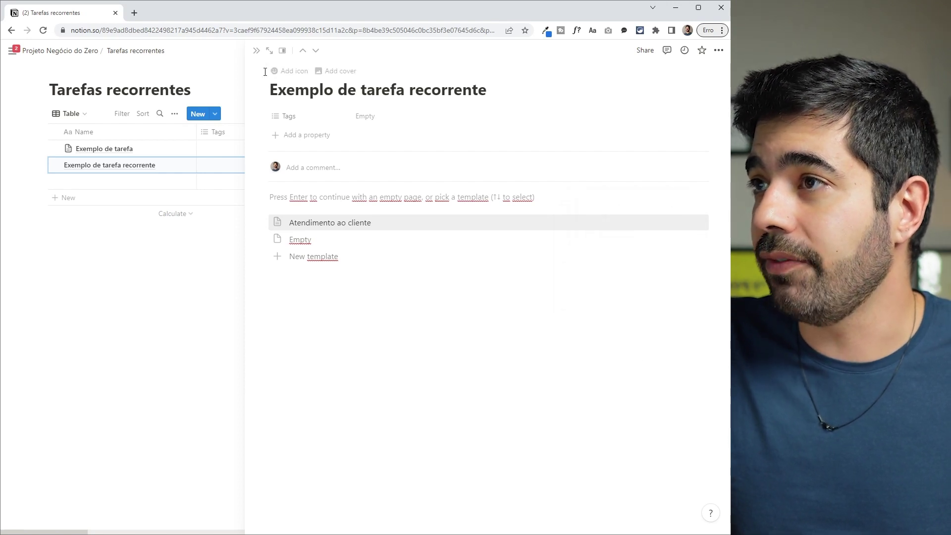
{"action": "left_click", "coordinate": [256, 50]}
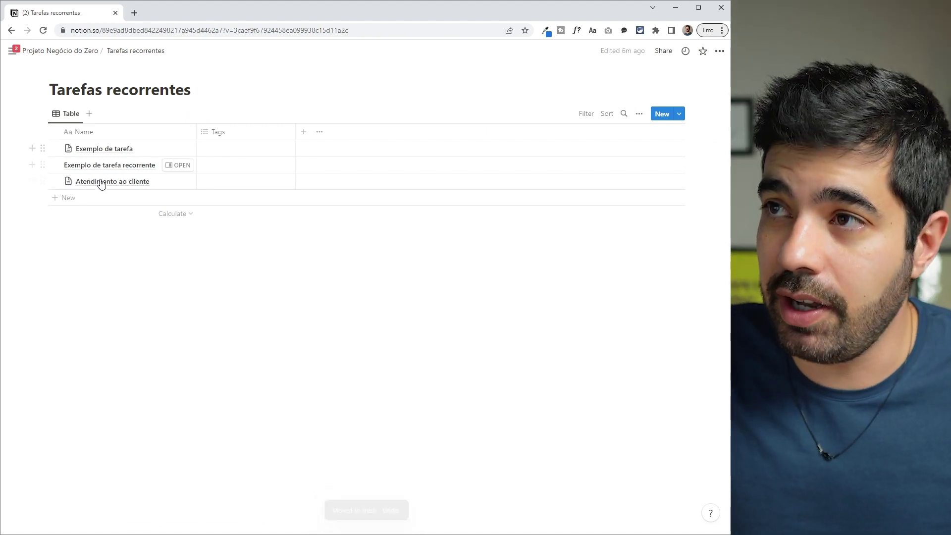
Open the "Atendimento ao cliente" entry and add a Checkbox property to it.
{"action": "left_click", "coordinate": [177, 182]}
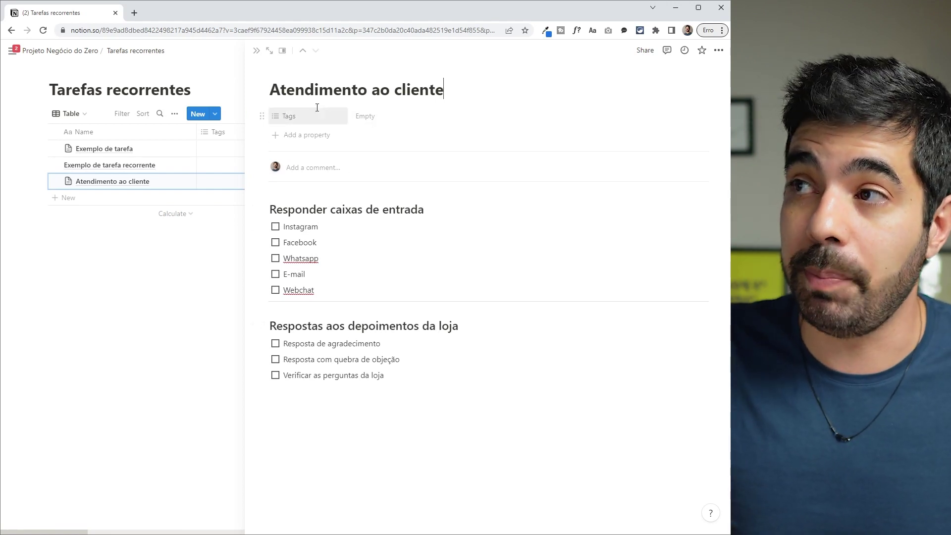
{"action": "left_click", "coordinate": [290, 121]}
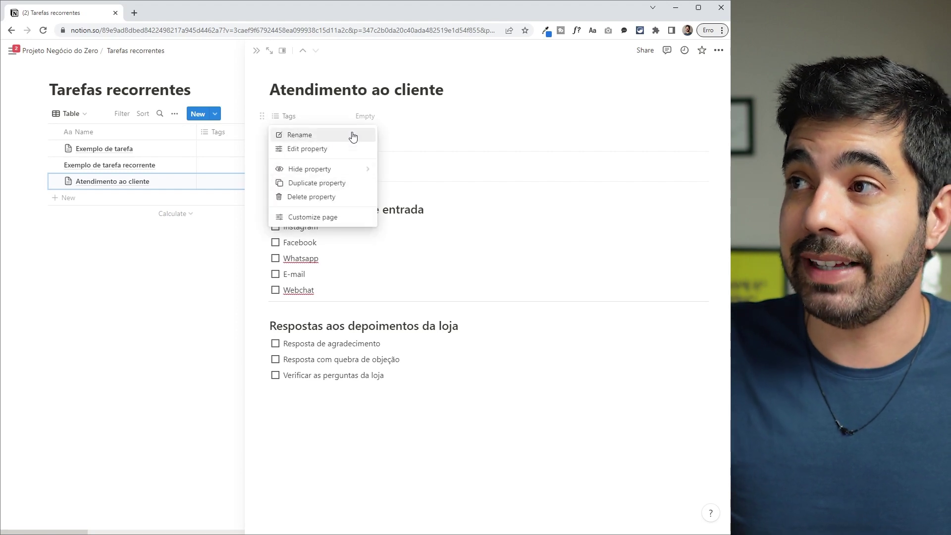
{"action": "left_click", "coordinate": [375, 124]}
{"action": "left_click", "coordinate": [288, 136]}
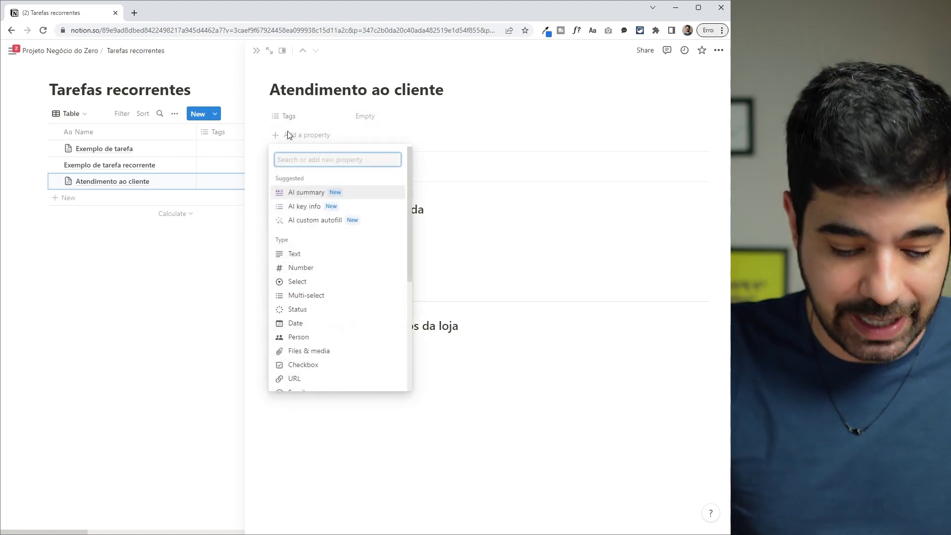
{"action": "type", "text": "check"}
{"action": "key", "text": "Return"}
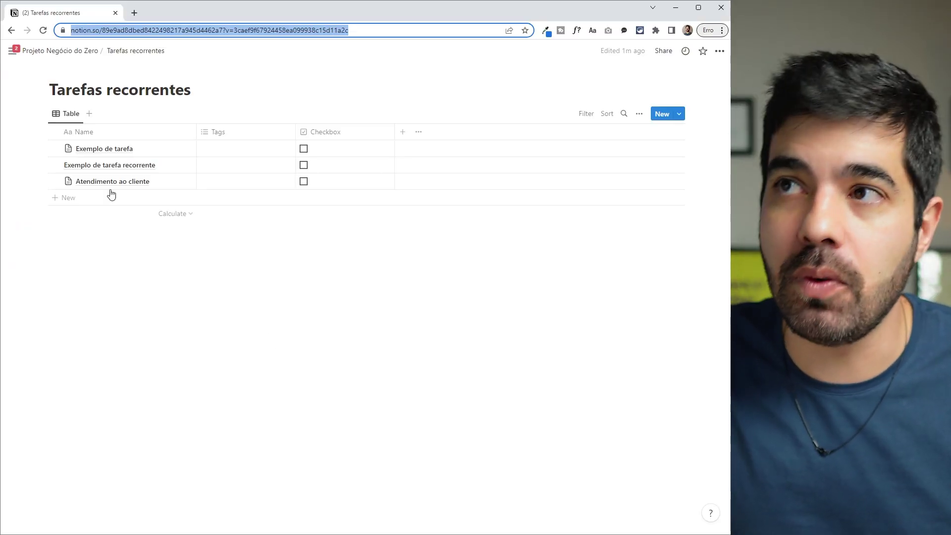
Open the "CATÁLOGO PARA MEMBROS DO YOUTUBE" page through Compartilhado and Vídeos Compartilhados.
{"action": "mouse_move", "coordinate": [12, 50]}
{"action": "left_click", "coordinate": [48, 223]}
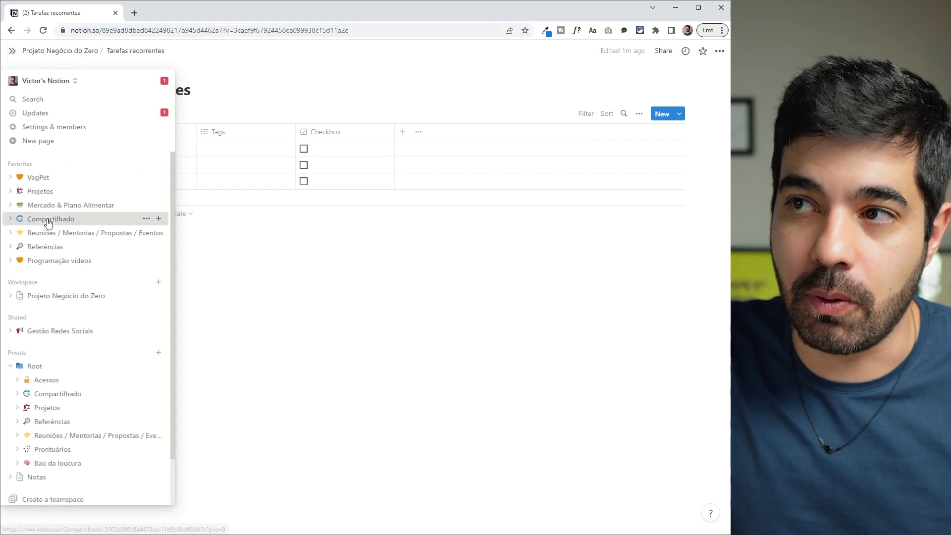
{"action": "left_click", "coordinate": [406, 269]}
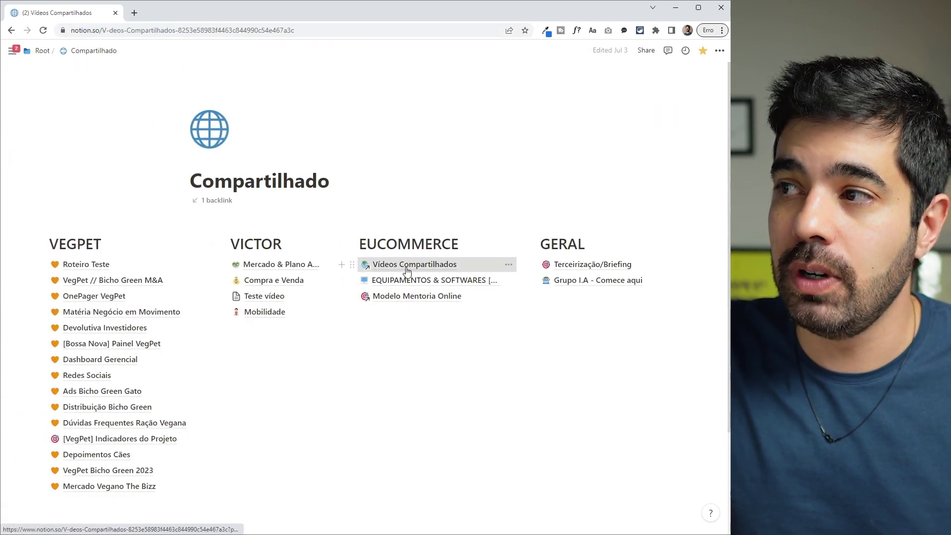
{"action": "left_click", "coordinate": [242, 248]}
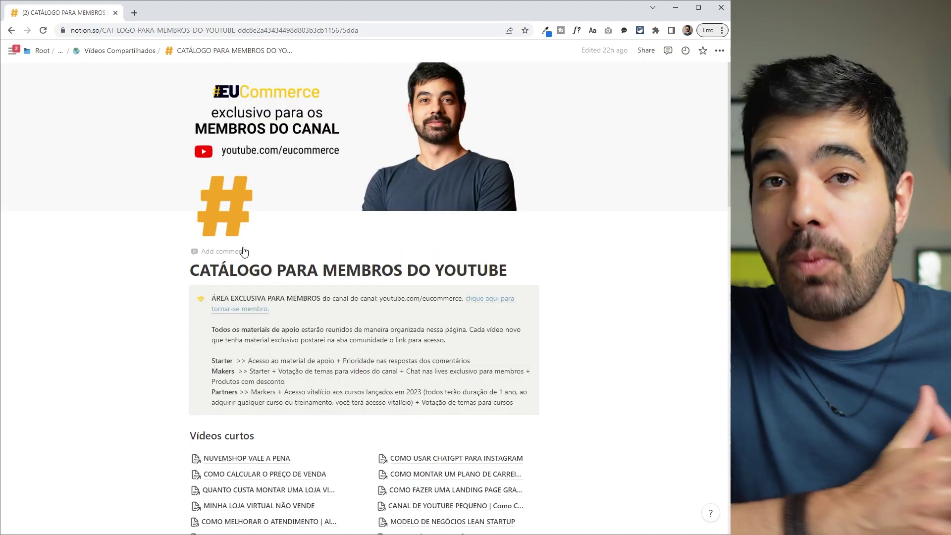
Move the "[ LIVE 32 ] - TUTORIAL NOTION PASSO A PASSO" link between LIVE 31 and LIVE 33 under Lives completas.
{"action": "scroll", "coordinate": [448, 353], "scroll_direction": "down", "scroll_amount": 5}
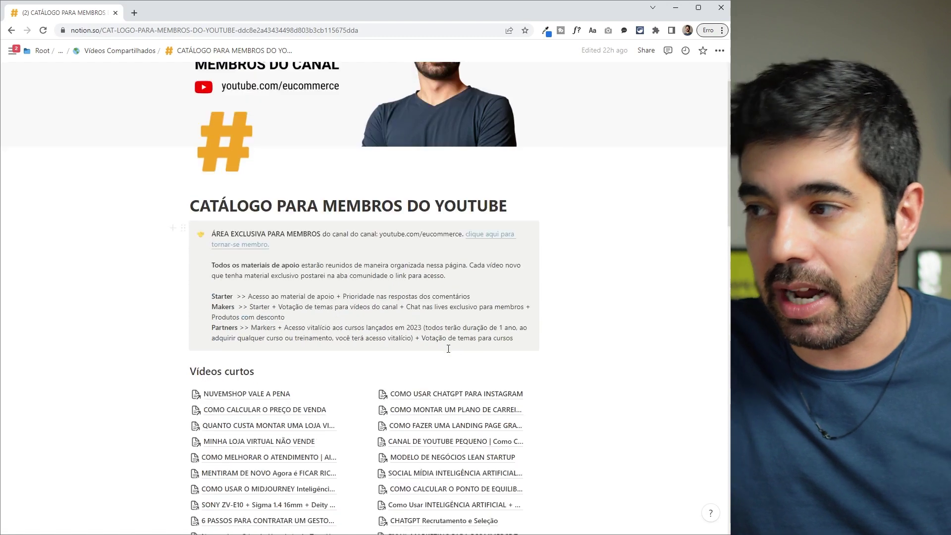
{"action": "scroll", "coordinate": [449, 353], "scroll_direction": "down", "scroll_amount": 3}
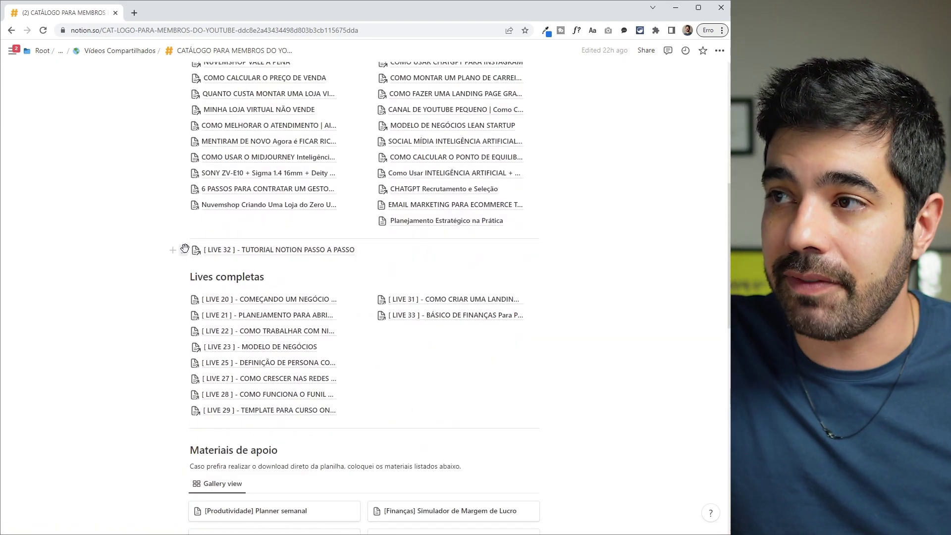
{"action": "left_click_drag", "start_coordinate": [182, 250], "coordinate": [391, 311]}
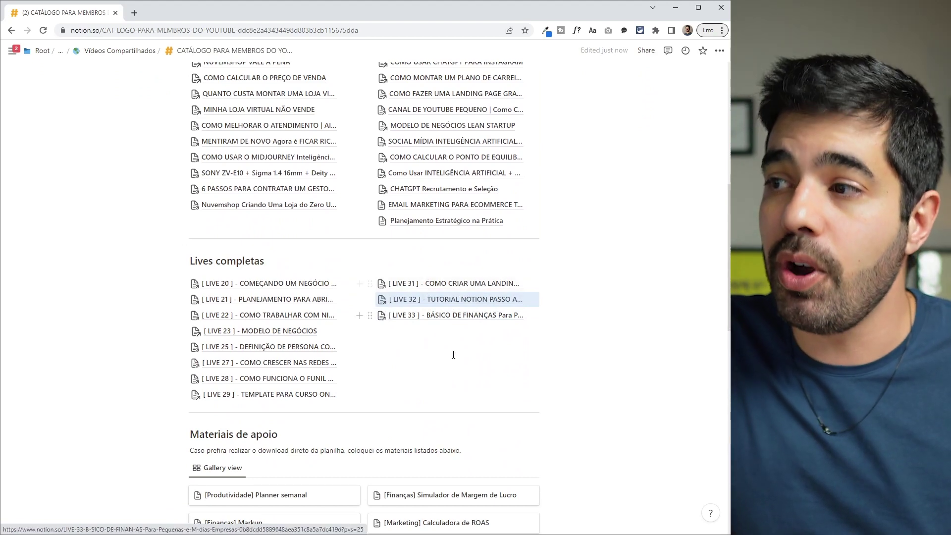
Add a "Diário" page with a notepad icon below "Venda de uma empresa" in the Templates notion section.
{"action": "scroll", "coordinate": [448, 357], "scroll_direction": "down", "scroll_amount": 3}
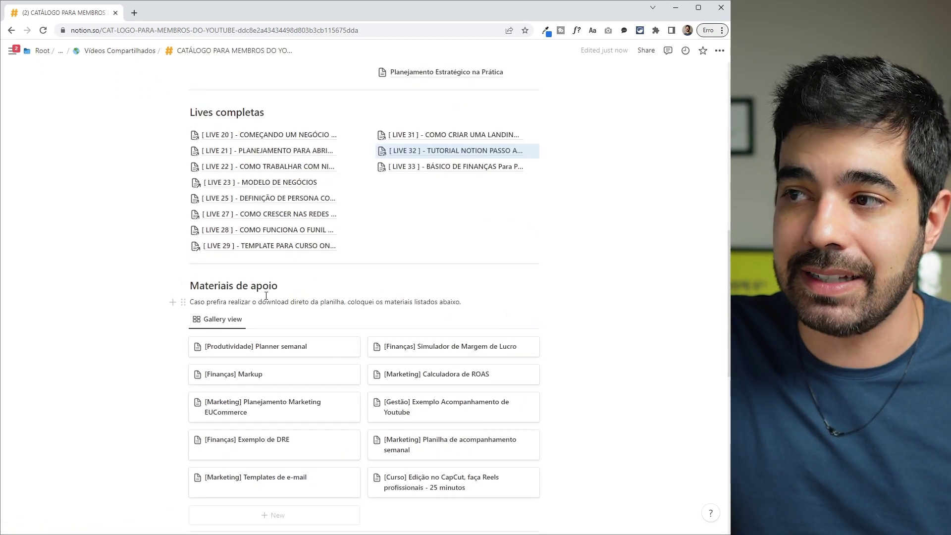
{"action": "scroll", "coordinate": [266, 297], "scroll_direction": "down", "scroll_amount": 2}
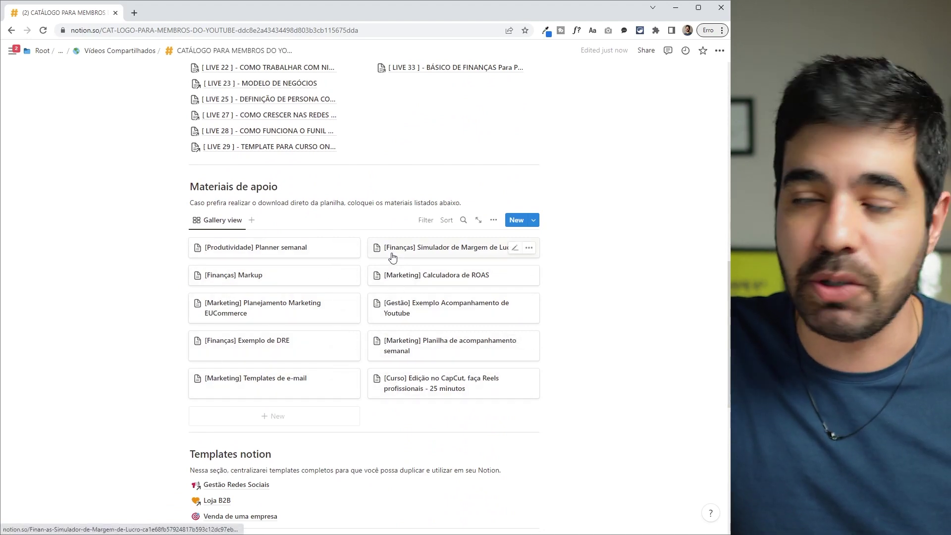
{"action": "scroll", "coordinate": [393, 256], "scroll_direction": "down", "scroll_amount": 3}
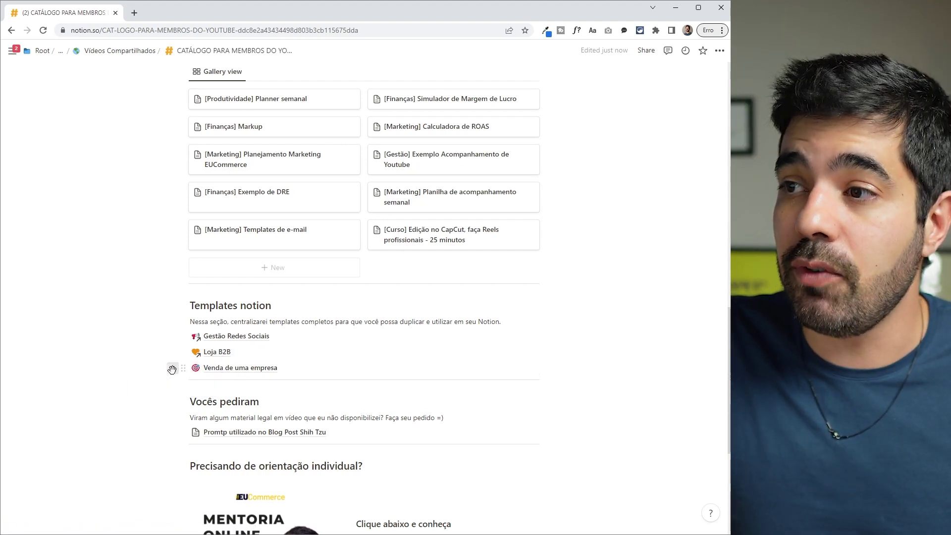
{"action": "left_click", "coordinate": [173, 367]}
{"action": "left_click", "coordinate": [211, 387]}
{"action": "type", "text": "Diário"}
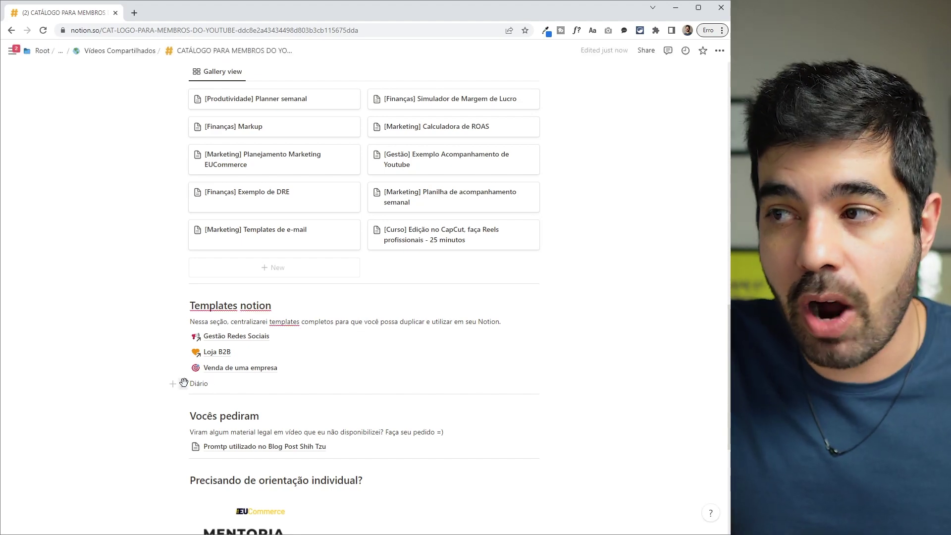
{"action": "left_click", "coordinate": [184, 383]}
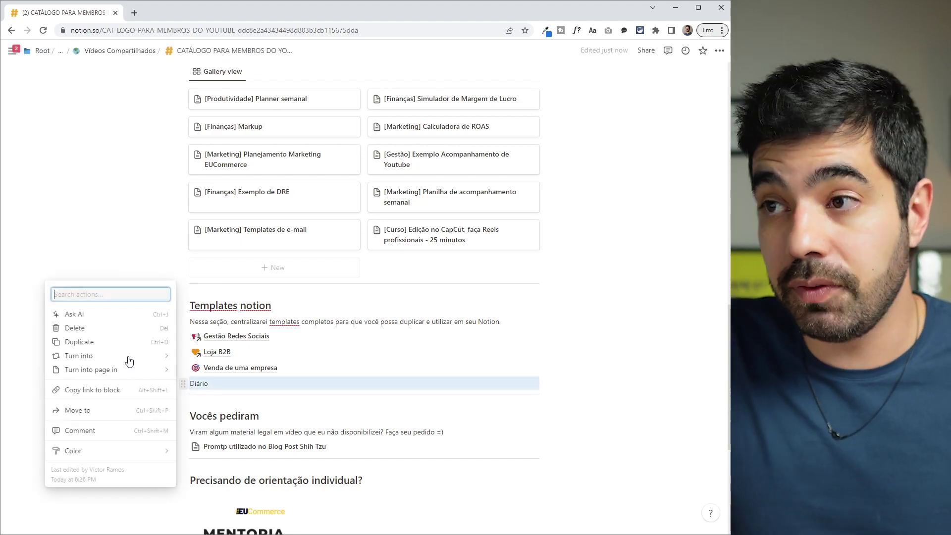
{"action": "mouse_move", "coordinate": [110, 353]}
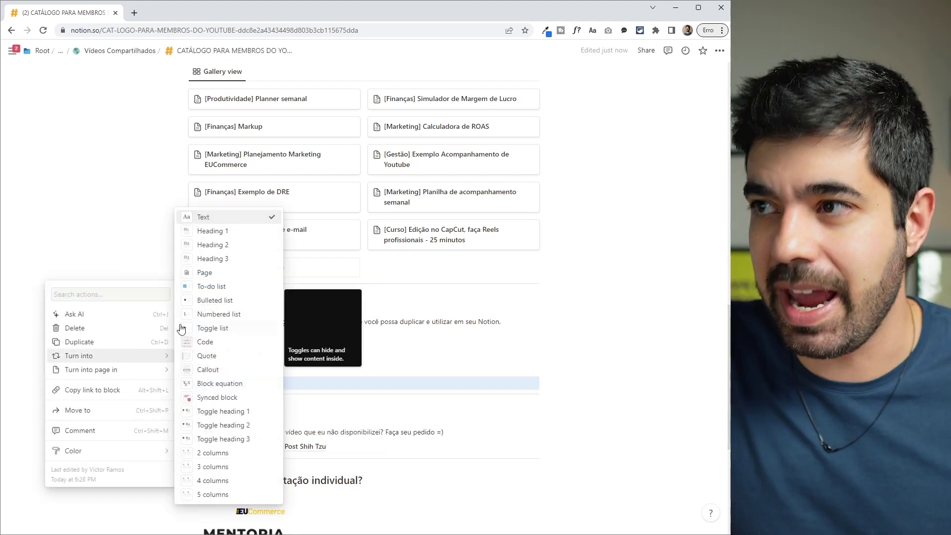
{"action": "left_click", "coordinate": [201, 273]}
{"action": "left_click", "coordinate": [197, 387]}
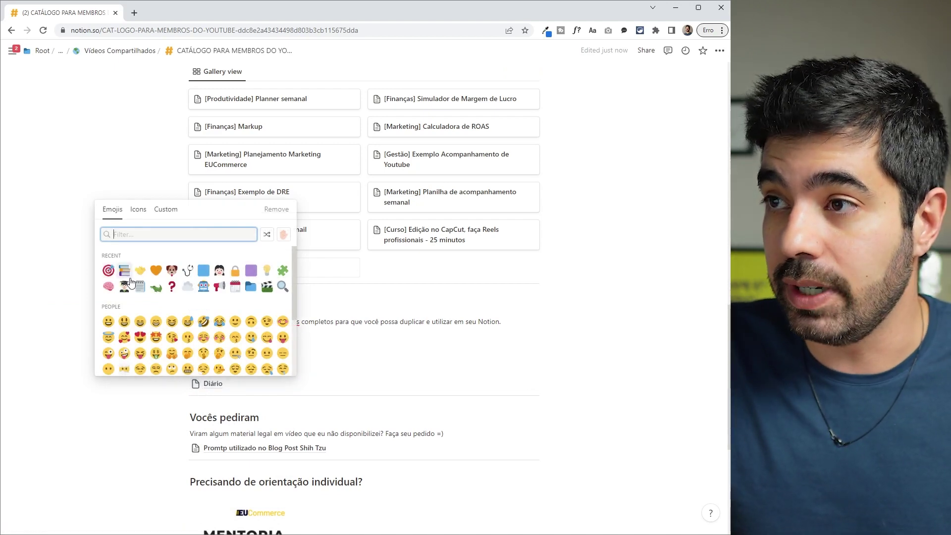
{"action": "left_click", "coordinate": [141, 286]}
Open the "Diário" page and set it up as a table with a new database.
{"action": "left_click", "coordinate": [213, 384]}
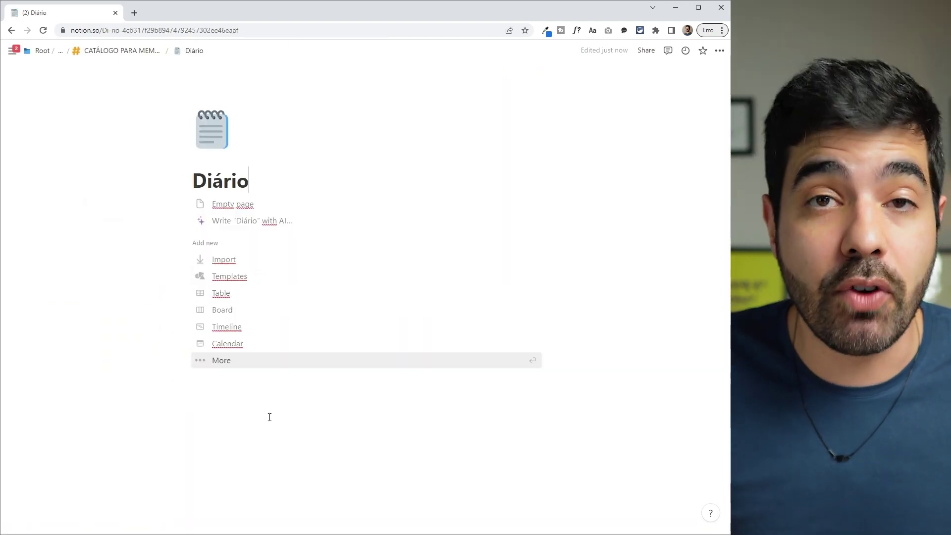
{"action": "left_click", "coordinate": [222, 293]}
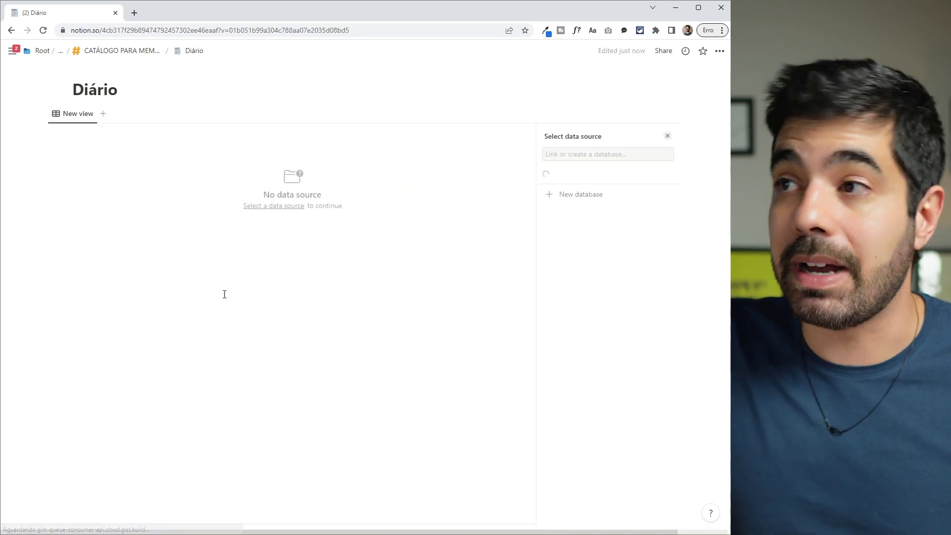
{"action": "left_click", "coordinate": [573, 313]}
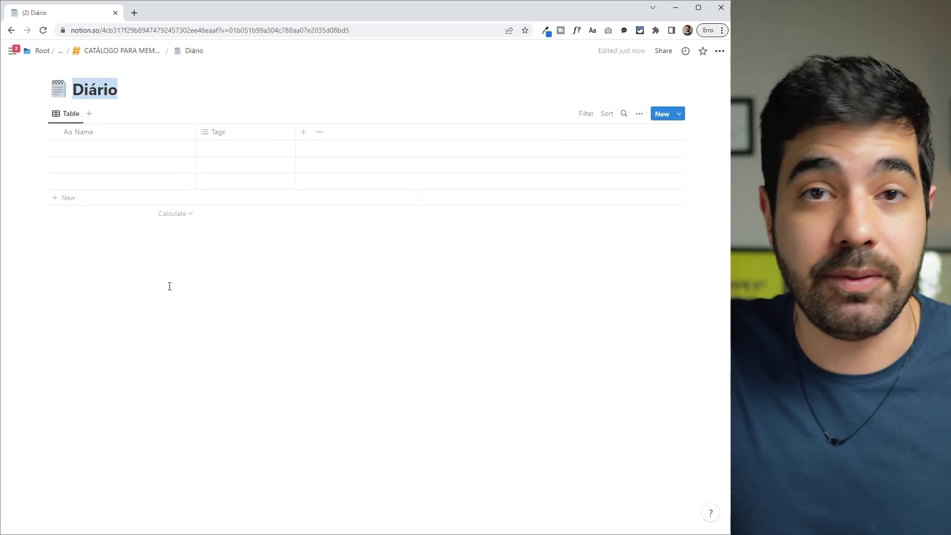
Name the first table entry "Diário" and open its page.
{"action": "left_click", "coordinate": [106, 153]}
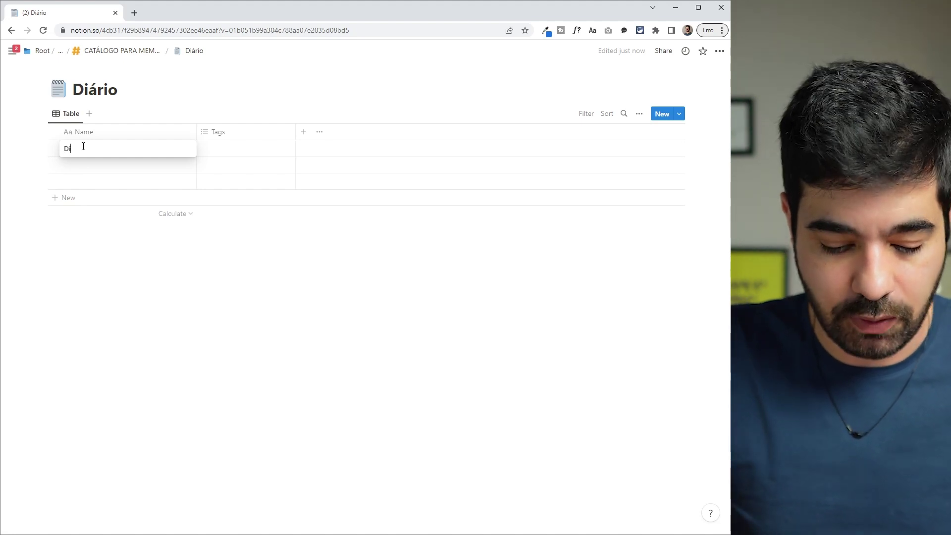
{"action": "key", "text": "Return"}
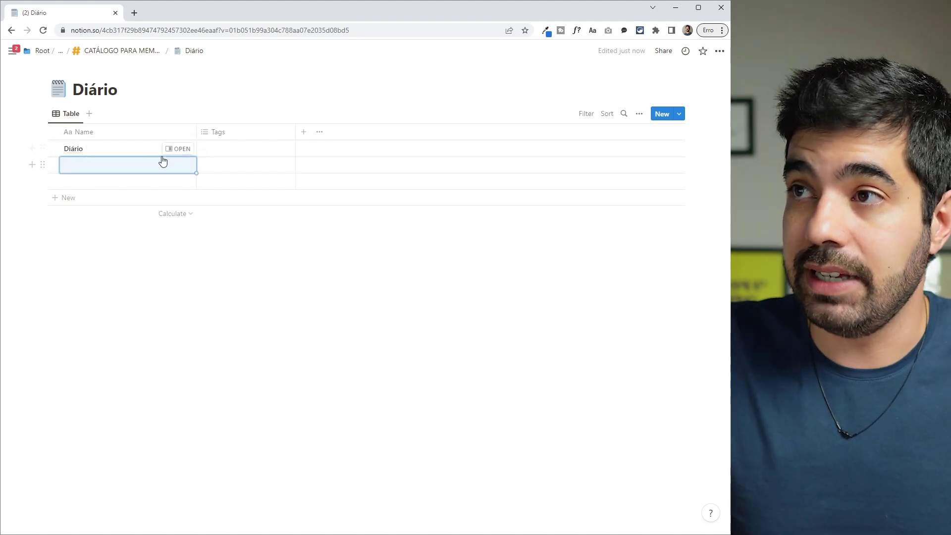
{"action": "left_click", "coordinate": [176, 151]}
Create a new template in the Diário database titled "Diário de reflexões".
{"action": "left_click", "coordinate": [476, 201]}
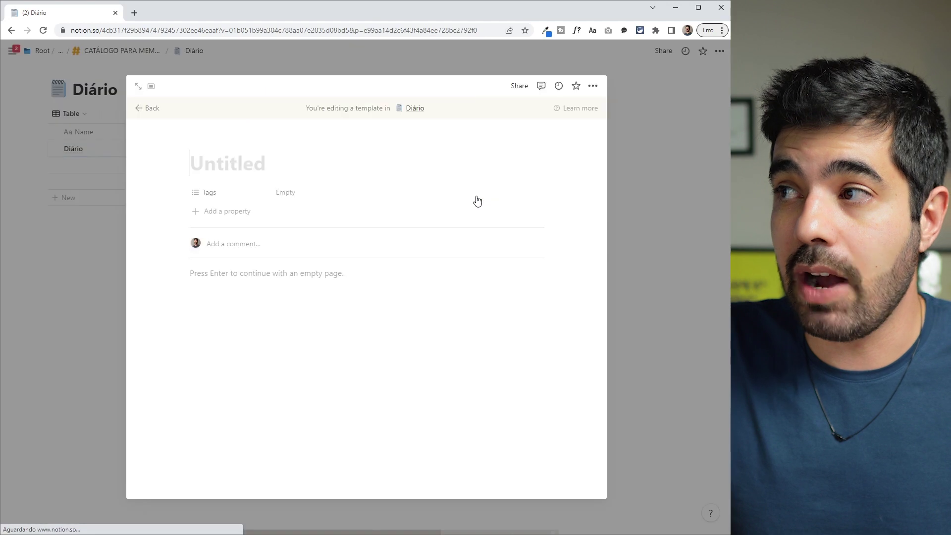
{"action": "type", "text": "Diário"}
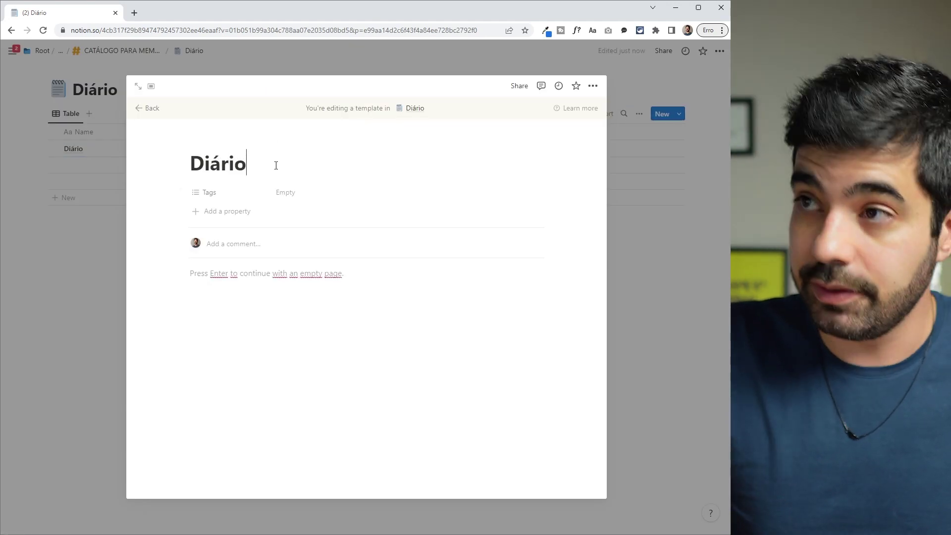
{"action": "type", "text": " de reflexões"}
Fill the template body with the journal prompts from "Sou grato por" to "PROPRIEDADES PARA MANTER HÁBITOS", with numbered blanks 1 to 3 under the list prompts.
{"action": "left_click", "coordinate": [224, 283]}
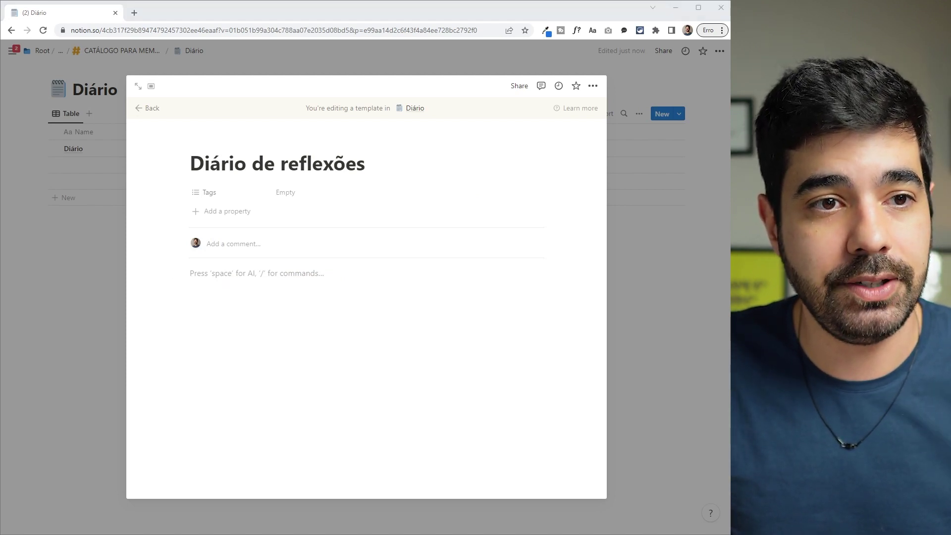
{"action": "left_click", "coordinate": [206, 303]}
{"action": "type", "text": "Sou grato por 1. 2. 3. O que fará meu dia incrível? 1. 2. 3. Afirmação do dia Destaques do dia de hoje? 1. 2. 3. O que eu aprendi hoje? 1. 2. 3. PROPRIEDADES PARA MANTER HÁBITOS PRAZO PARA PRÓXIMA PUBLICAÇÃO"}
{"action": "scroll", "coordinate": [230, 287], "scroll_direction": "up", "scroll_amount": 2}
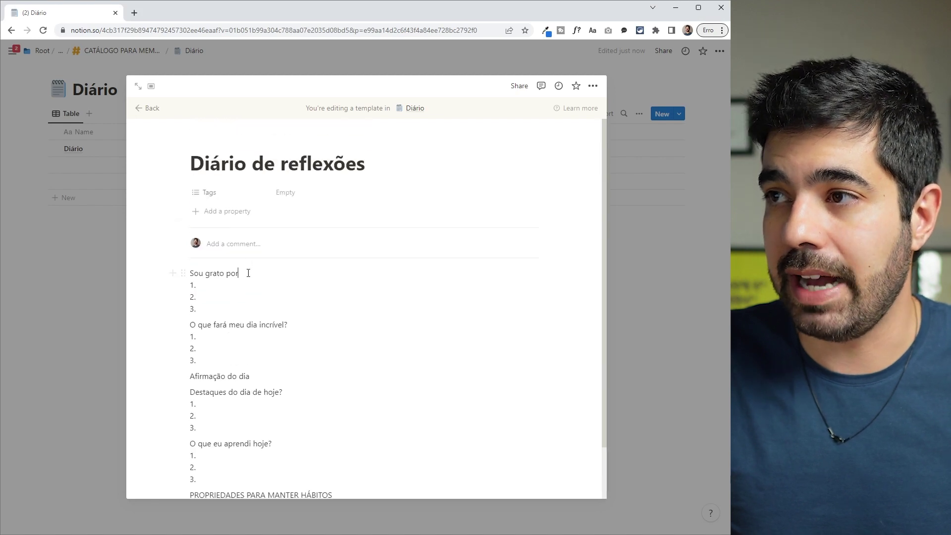
Turn "Sou grato por" into a Heading 2 and separate its numbered blanks 1 to 3 as normal text below.
{"action": "left_click", "coordinate": [248, 273]}
{"action": "type", "text": "##"}
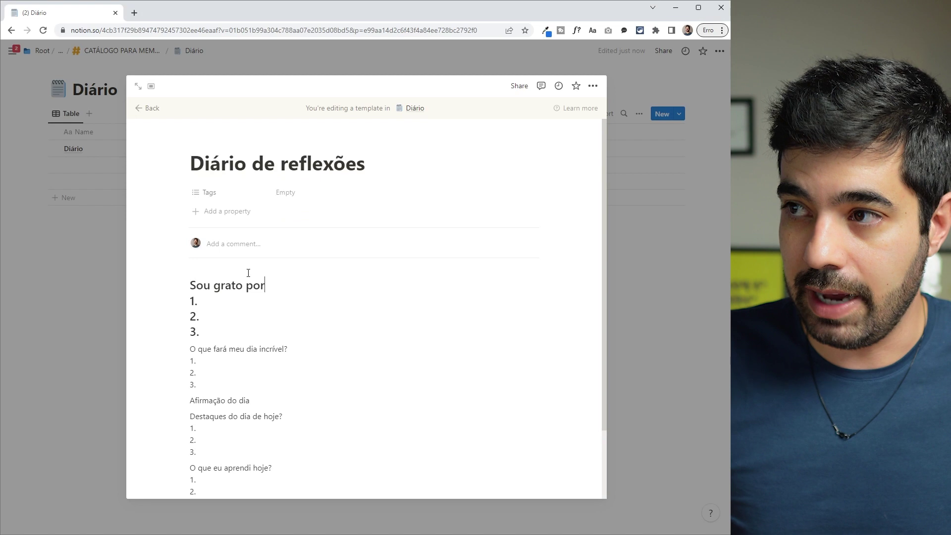
{"action": "key", "text": "Return"}
{"action": "key", "text": "Delete"}
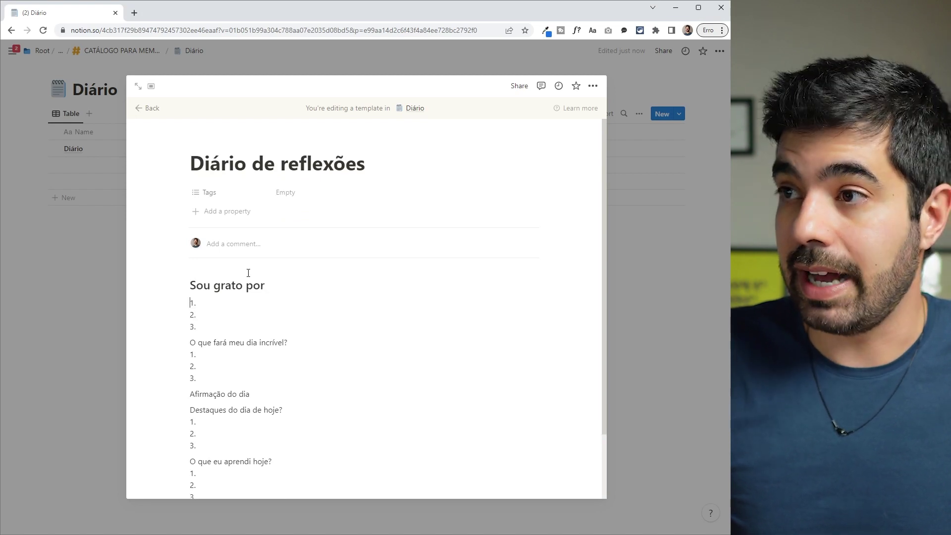
Make "O que fará meu dia incrível?" a Heading 2 with its numbered blanks as normal text, and insert a divider above it.
{"action": "key", "text": "Up"}
{"action": "key", "text": "Return"}
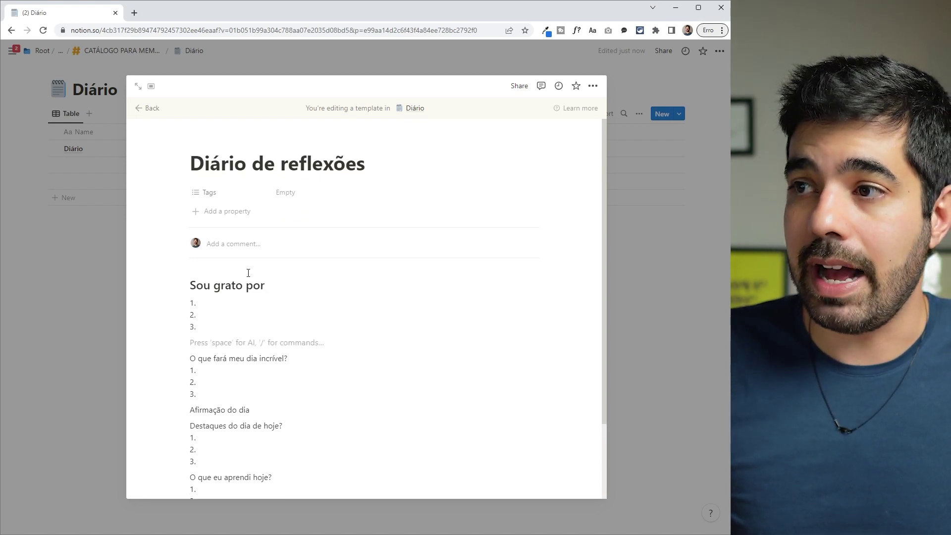
{"action": "key", "text": "Down"}
{"action": "key", "text": "ctrl+alt+2"}
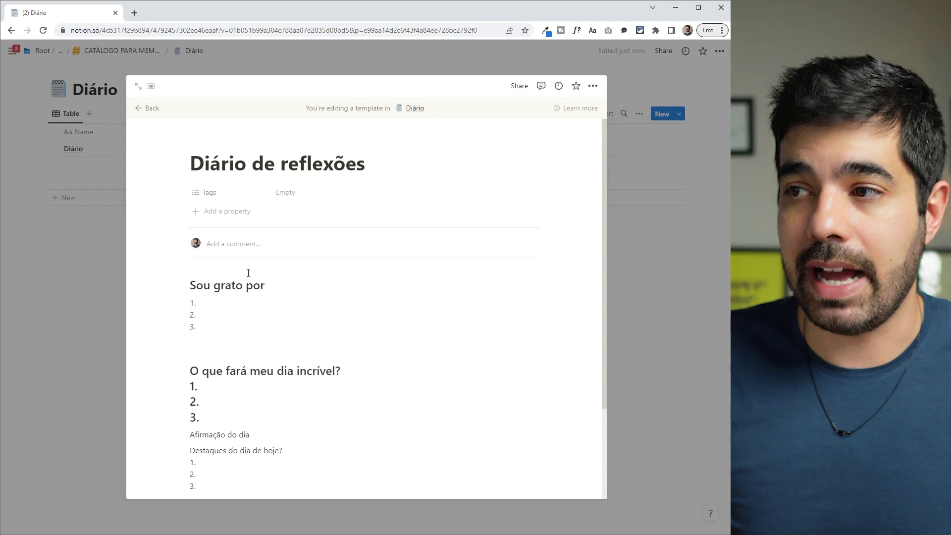
{"action": "key", "text": "Return"}
{"action": "key", "text": "BackSpace"}
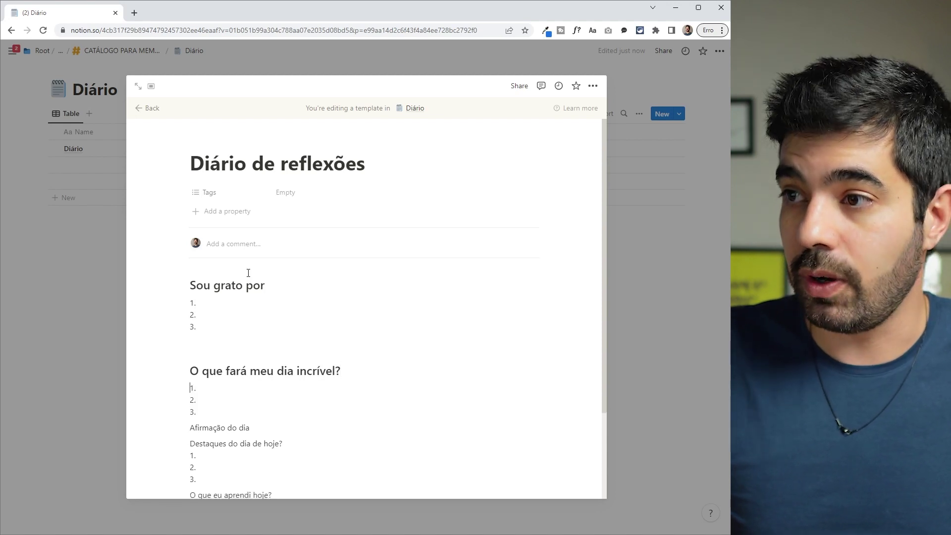
{"action": "type", "text": "---"}
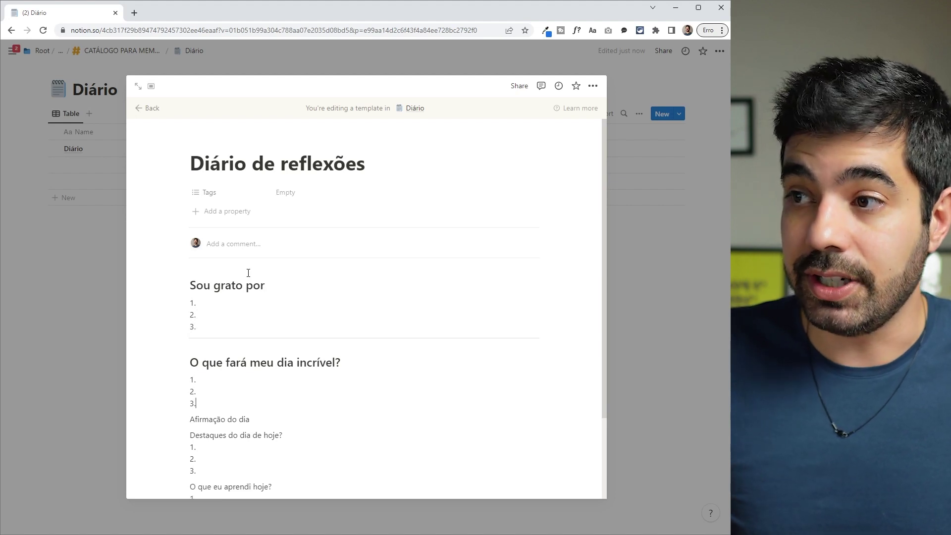
Insert a divider above "Afirmação do dia" and turn that prompt into a Heading 2 with an empty line below.
{"action": "key", "text": "Return"}
{"action": "type", "text": "/div"}
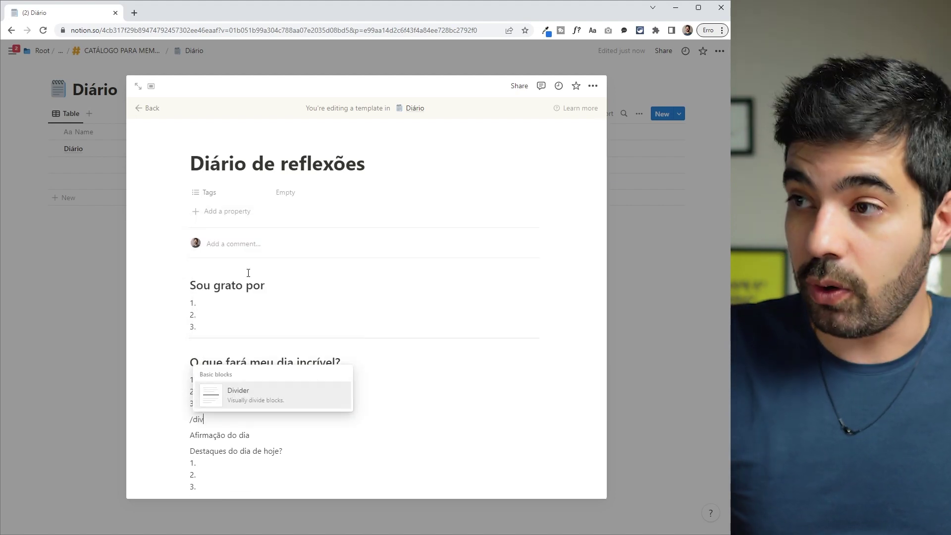
{"action": "key", "text": "Return"}
{"action": "key", "text": "BackSpace"}
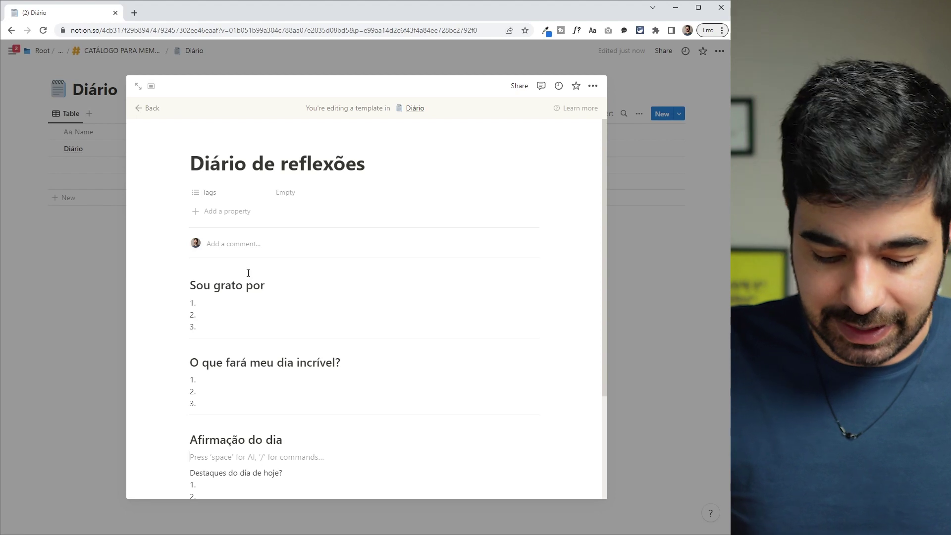
Insert a divider above "Destaques do dia de hoje?" and make it a Heading 2 with its numbered blanks as normal text.
{"action": "type", "text": "/div"}
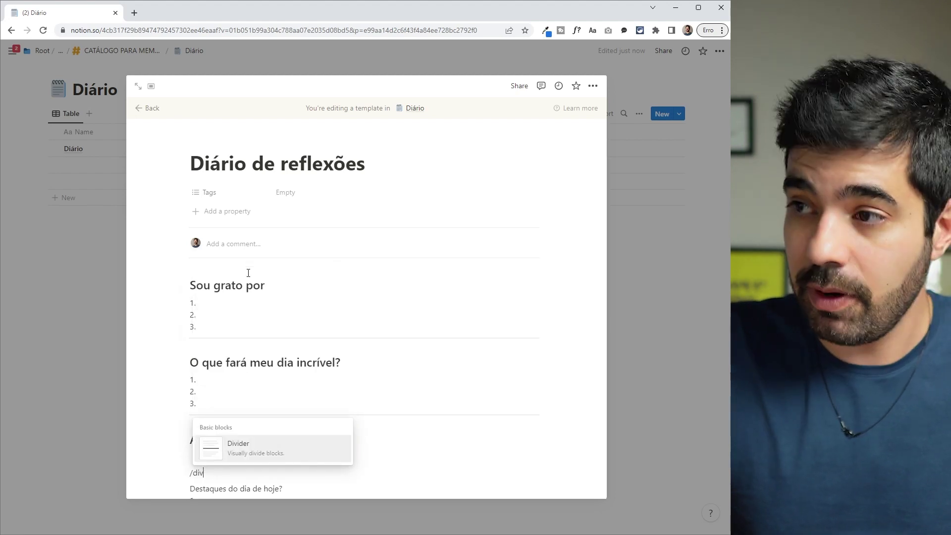
{"action": "key", "text": "Return"}
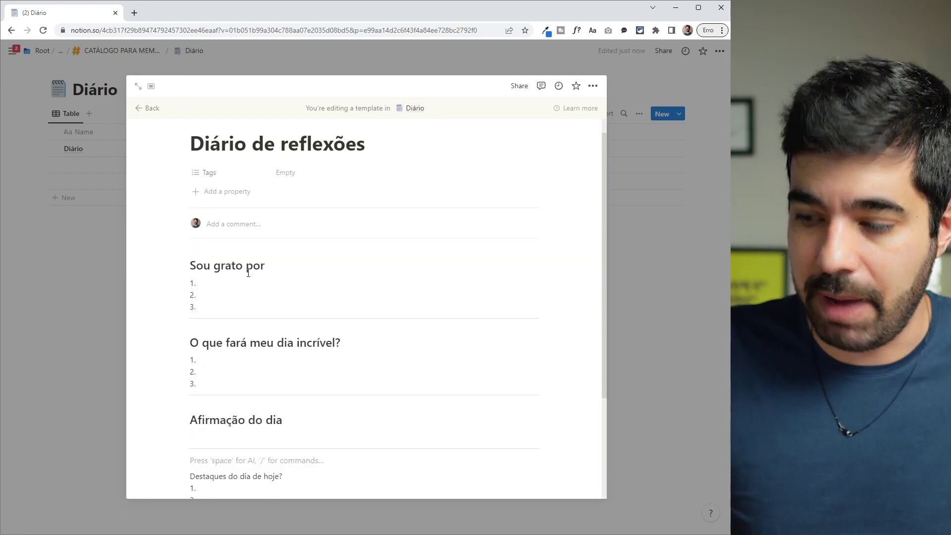
{"action": "key", "text": "BackSpace"}
{"action": "type", "text": "###"}
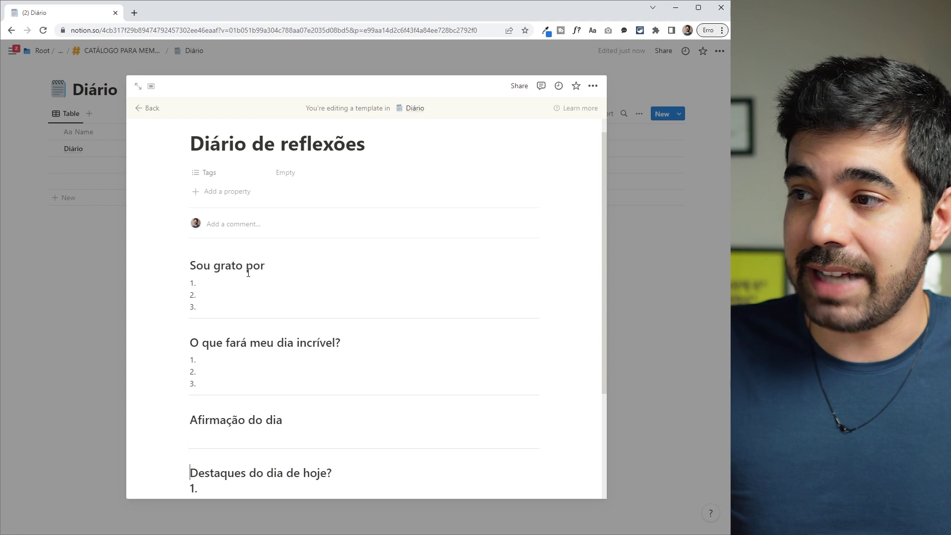
{"action": "key", "text": "Return"}
{"action": "key", "text": "BackSpace"}
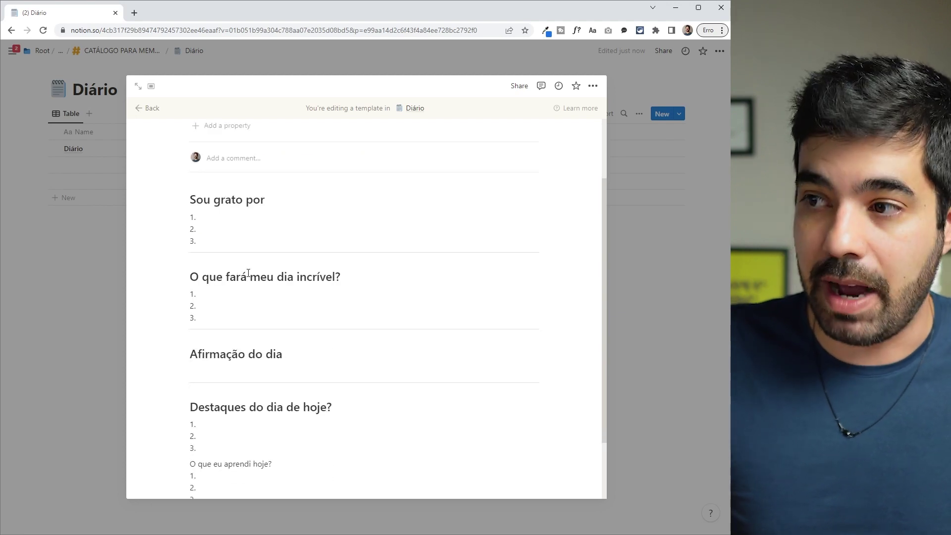
Insert a divider above "O que eu aprendi hoje?" and make it a Heading 2 with its numbered blanks as normal text.
{"action": "key", "text": "Return"}
{"action": "type", "text": "/div"}
{"action": "key", "text": "Return"}
{"action": "key", "text": "Down"}
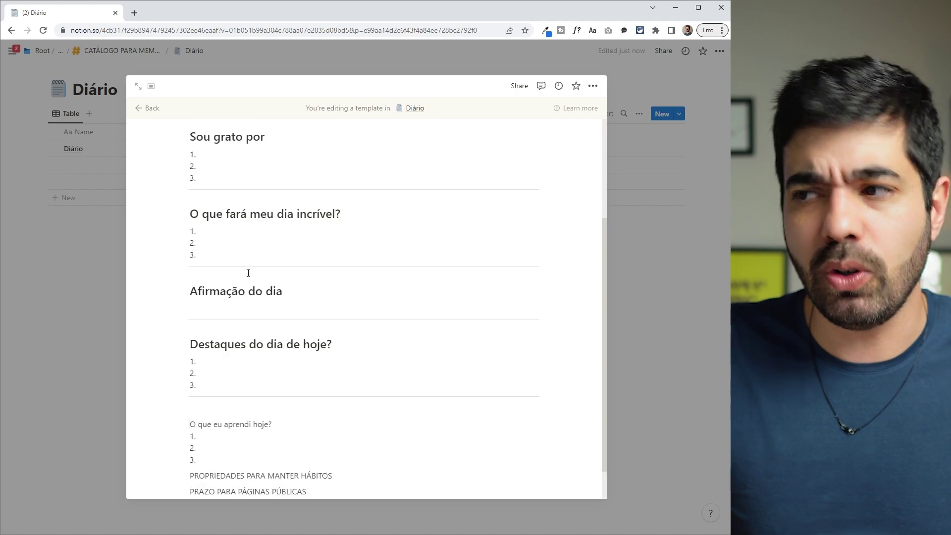
{"action": "type", "text": "##"}
{"action": "key", "text": "Up"}
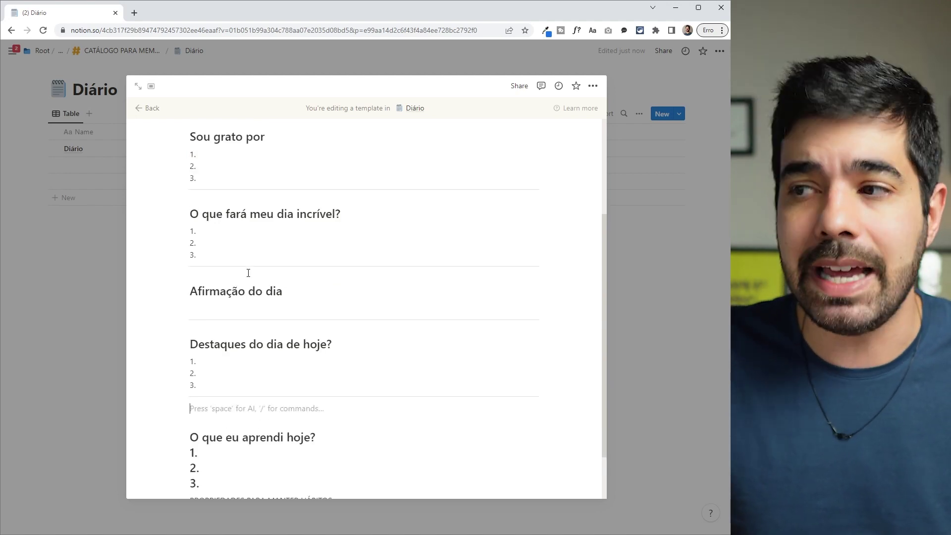
{"action": "key", "text": "BackSpace"}
{"action": "key", "text": "End"}
{"action": "key", "text": "Return"}
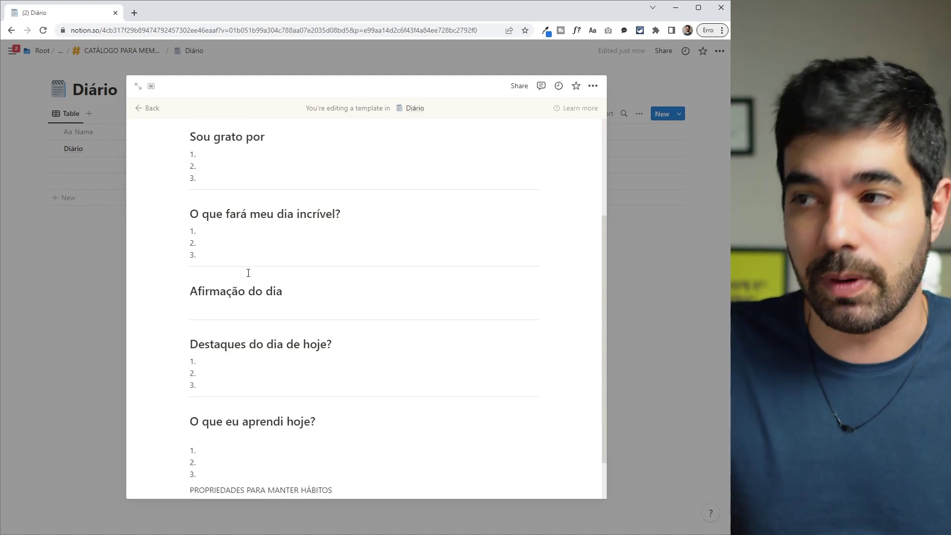
{"action": "key", "text": "BackSpace"}
Insert an empty callout block under the "Afirmação do dia" heading.
{"action": "key", "text": "Return"}
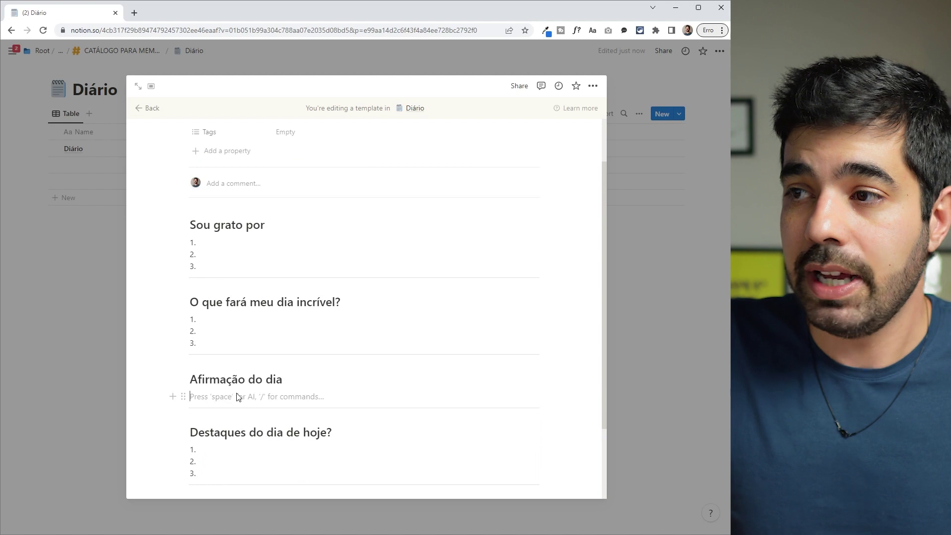
{"action": "type", "text": "call"}
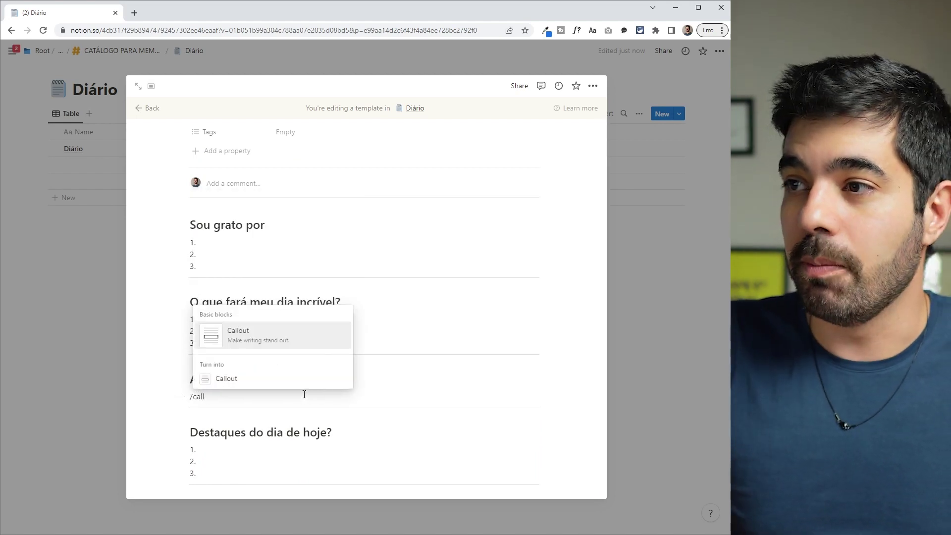
{"action": "key", "text": "Return"}
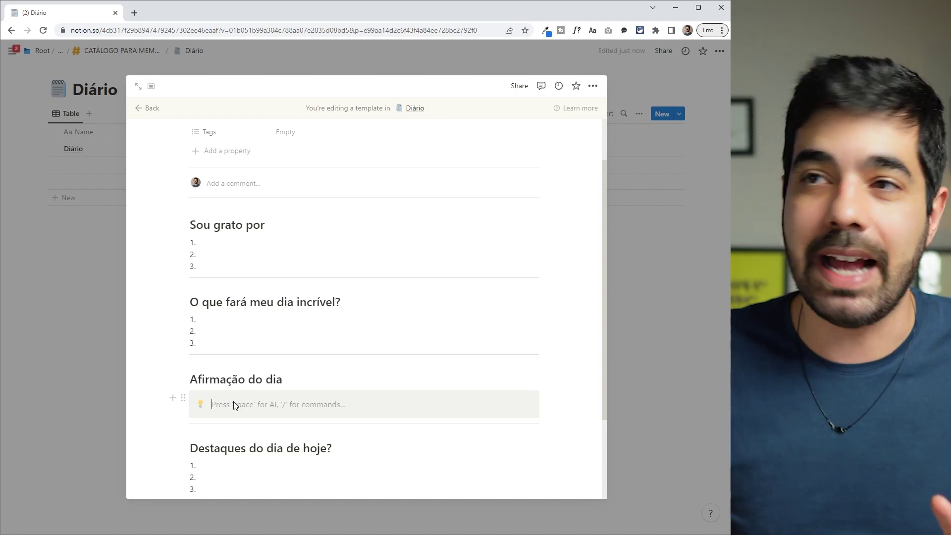
From the "Diário" entry, set the "Diário de reflexões" template to repeat every 1 day at 00:00, save it and close the entry.
{"action": "scroll", "coordinate": [259, 333], "scroll_direction": "up", "scroll_amount": 2}
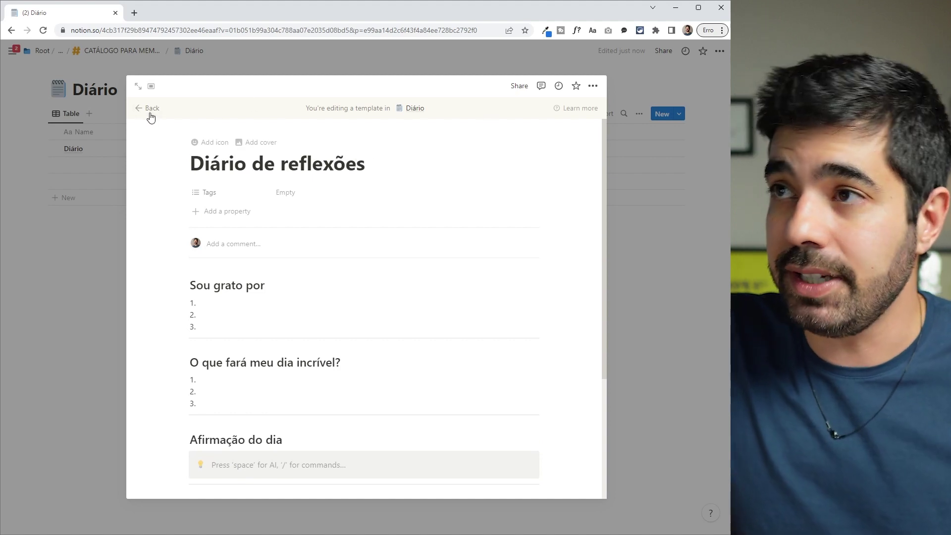
{"action": "left_click", "coordinate": [89, 383]}
{"action": "left_click", "coordinate": [182, 149]}
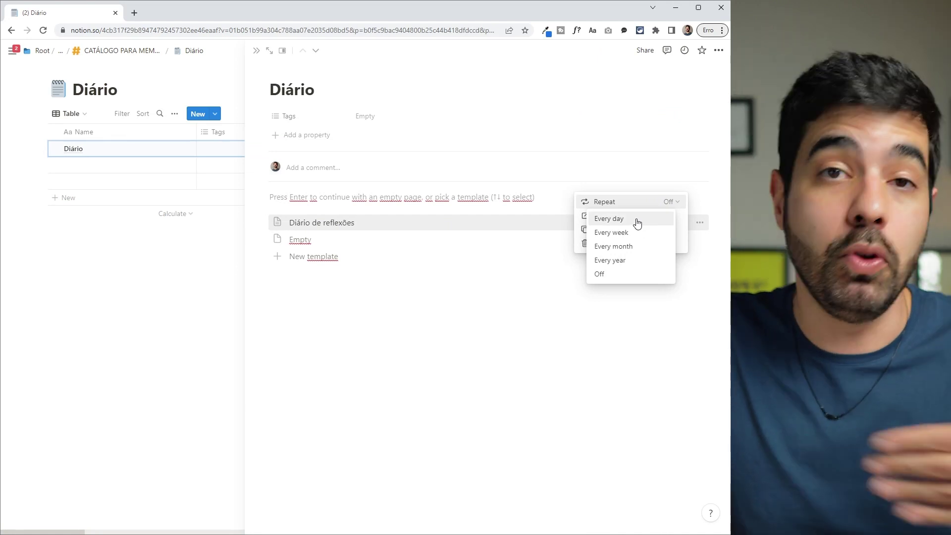
{"action": "left_click", "coordinate": [637, 224]}
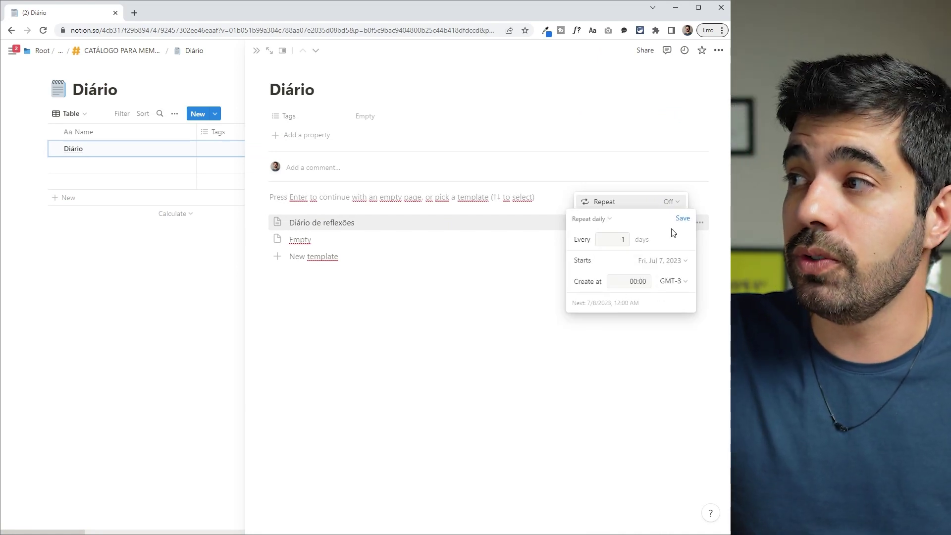
{"action": "left_click", "coordinate": [682, 219]}
{"action": "left_click", "coordinate": [137, 324]}
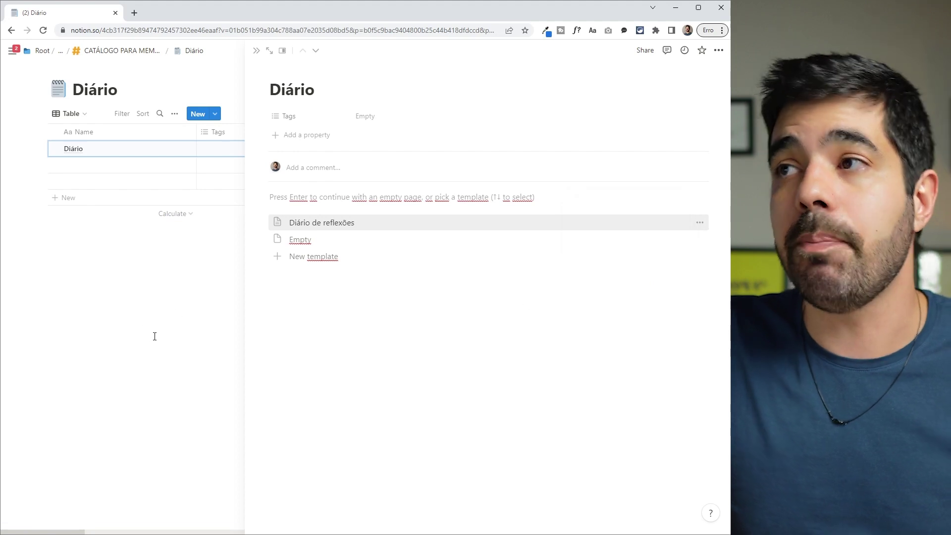
{"action": "left_click", "coordinate": [153, 335]}
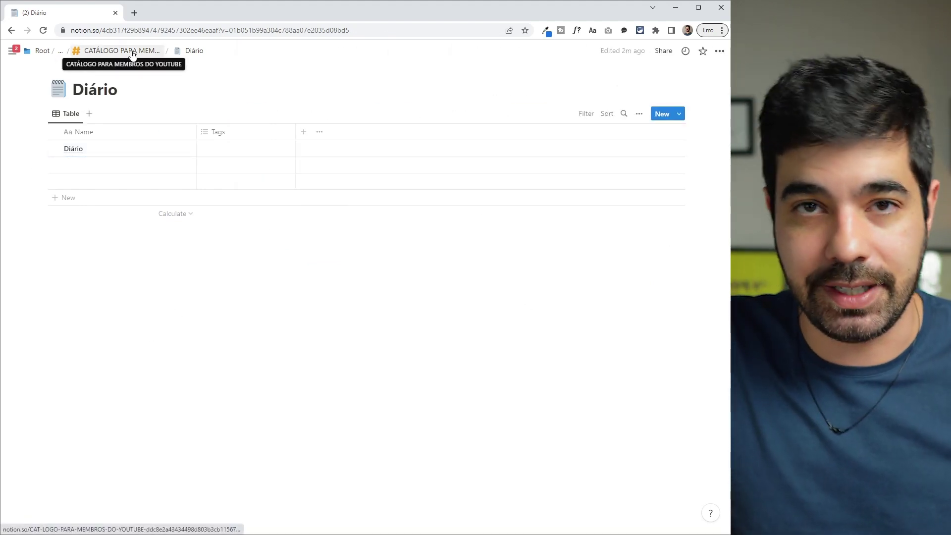
Go through the members' catalogue down to the "Templates notion" section and open the "Diário" page listed there.
{"action": "left_click", "coordinate": [133, 54]}
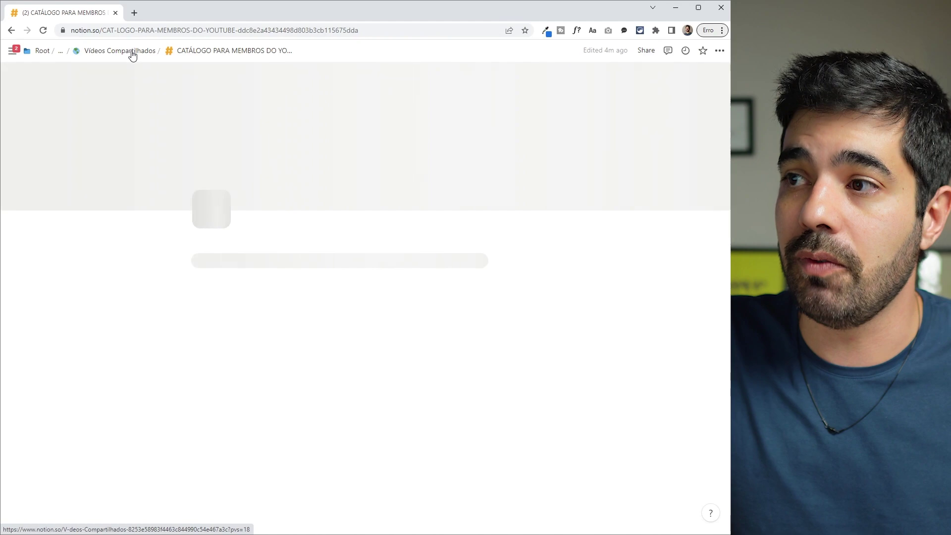
{"action": "scroll", "coordinate": [426, 448], "scroll_direction": "down", "scroll_amount": 11}
{"action": "scroll", "coordinate": [396, 465], "scroll_direction": "up", "scroll_amount": 7}
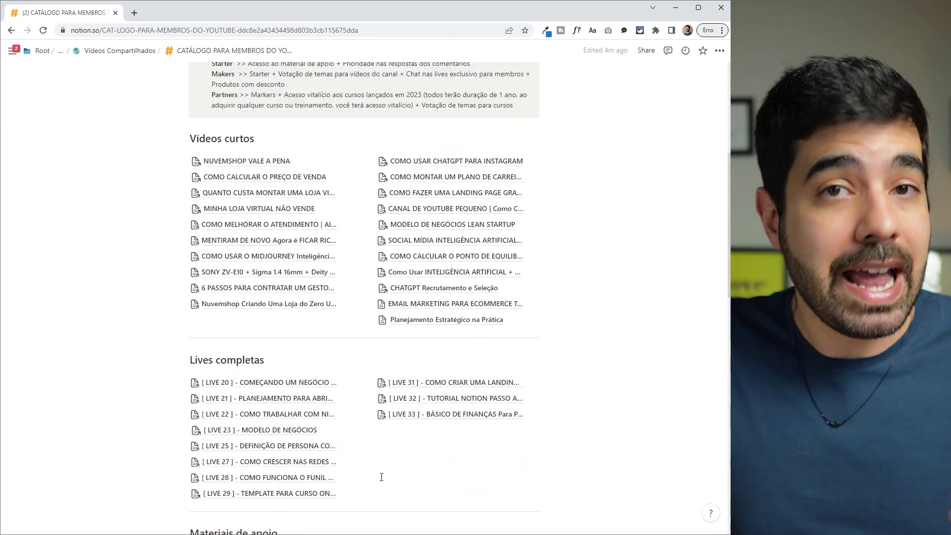
{"action": "scroll", "coordinate": [381, 477], "scroll_direction": "down", "scroll_amount": 4}
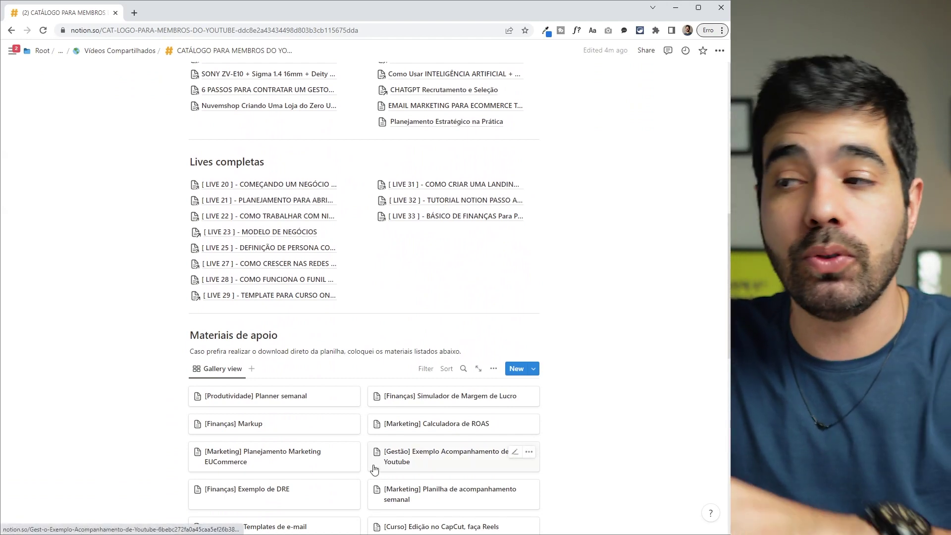
{"action": "scroll", "coordinate": [382, 468], "scroll_direction": "down", "scroll_amount": 2}
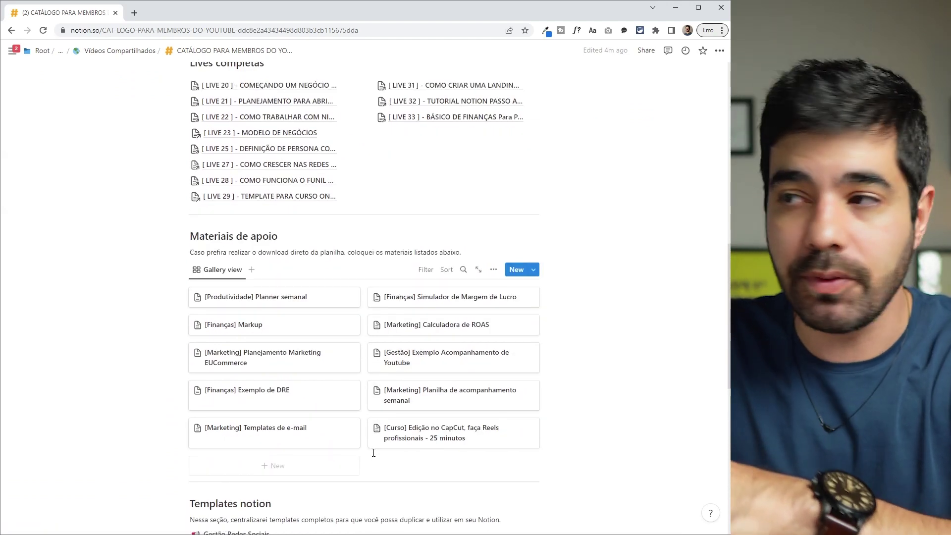
{"action": "scroll", "coordinate": [373, 454], "scroll_direction": "down", "scroll_amount": 3}
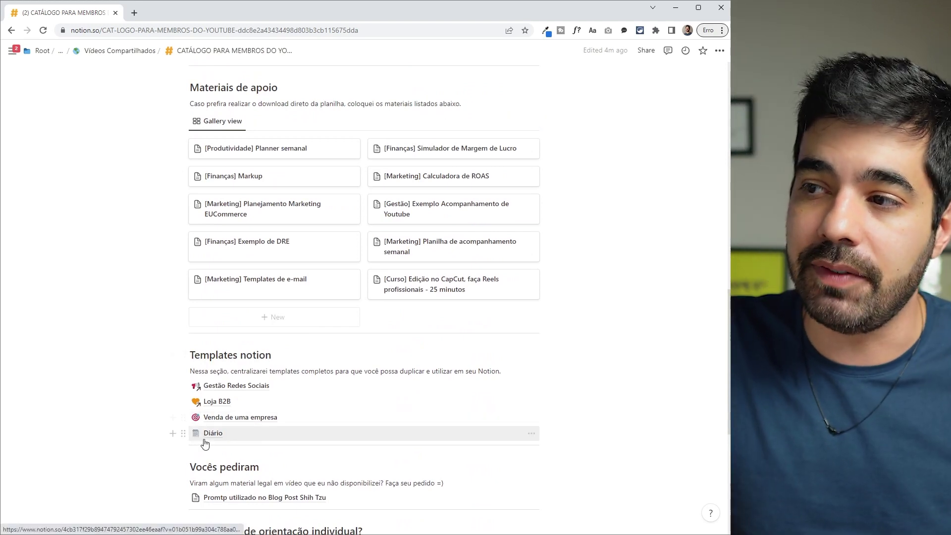
{"action": "left_click", "coordinate": [207, 435]}
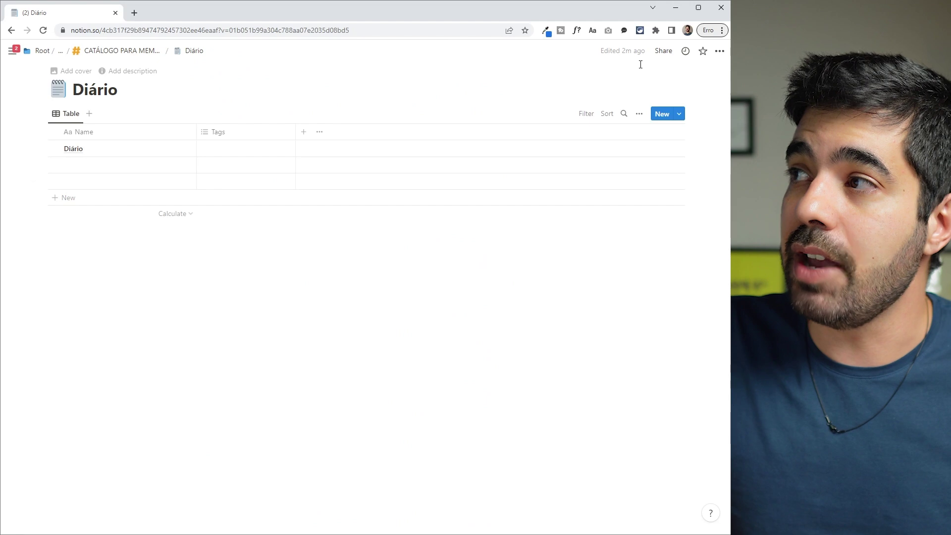
Allow the "Diário" page to be duplicated as a template in its publishing settings, and close them.
{"action": "left_click", "coordinate": [662, 51]}
{"action": "left_click", "coordinate": [522, 72]}
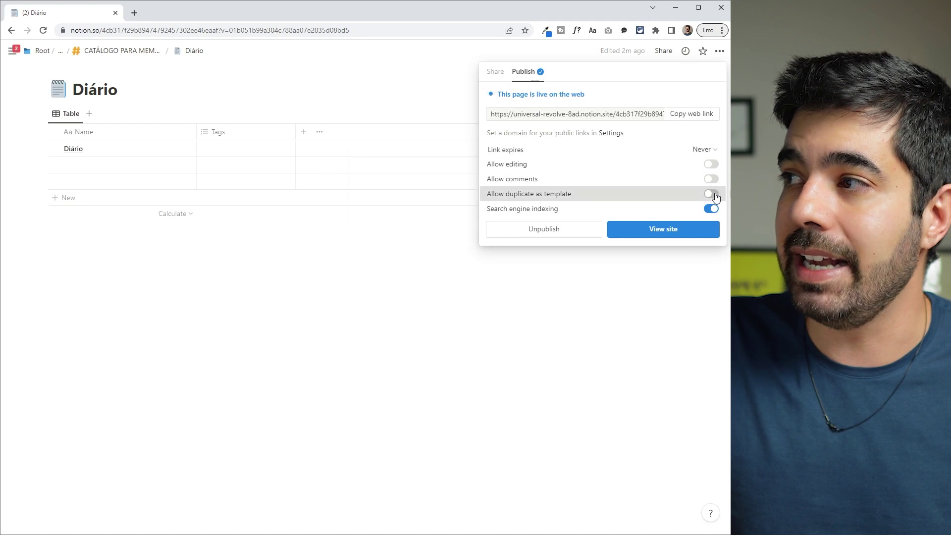
{"action": "left_click", "coordinate": [132, 75]}
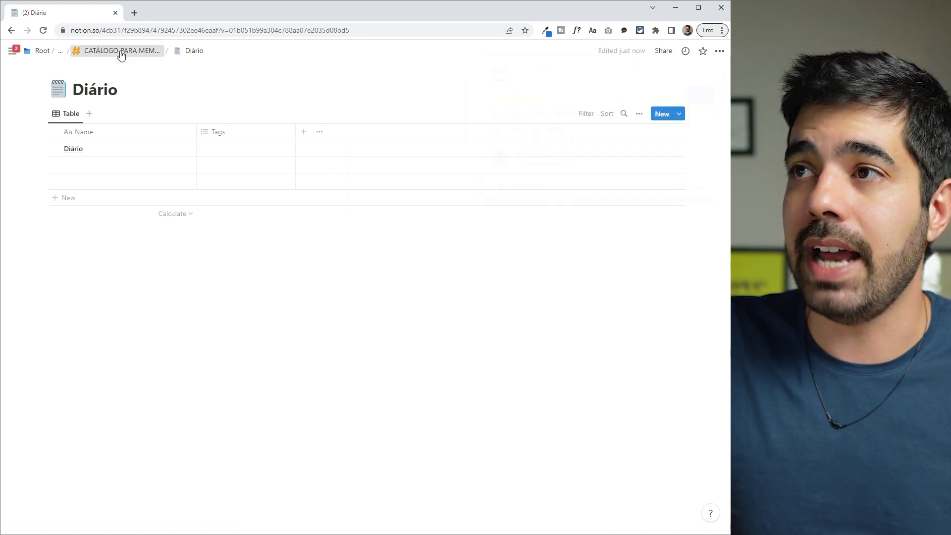